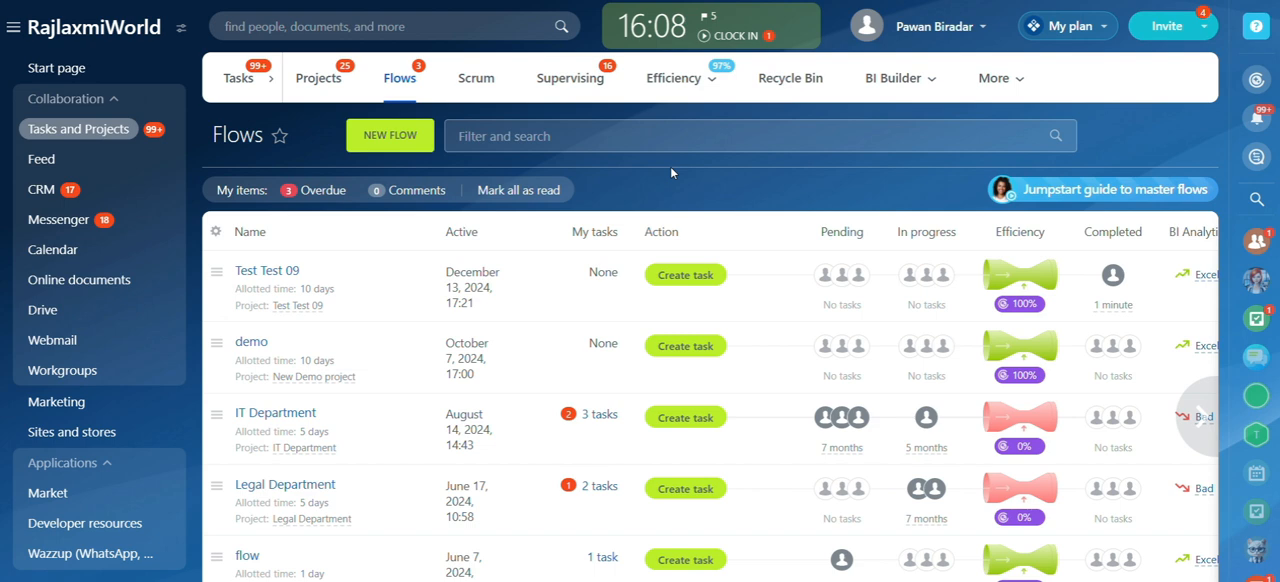
# Step: Start a new flow named "Task Progression flow" with the description "task assigning"
pyautogui.click(424, 149)
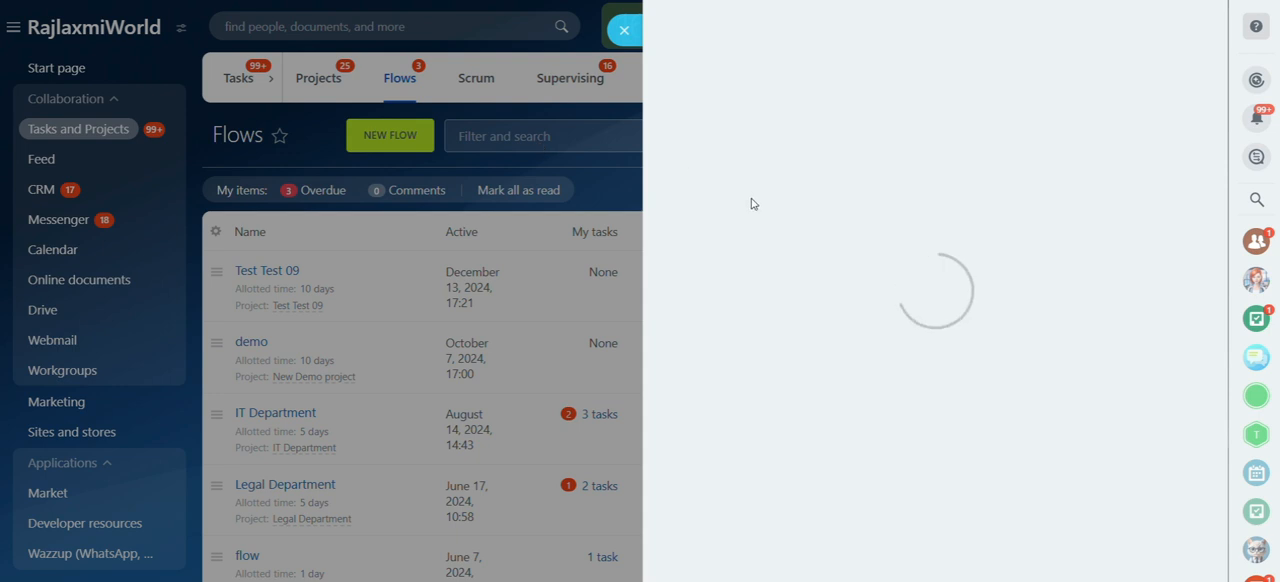
pyautogui.write('Task Progression')
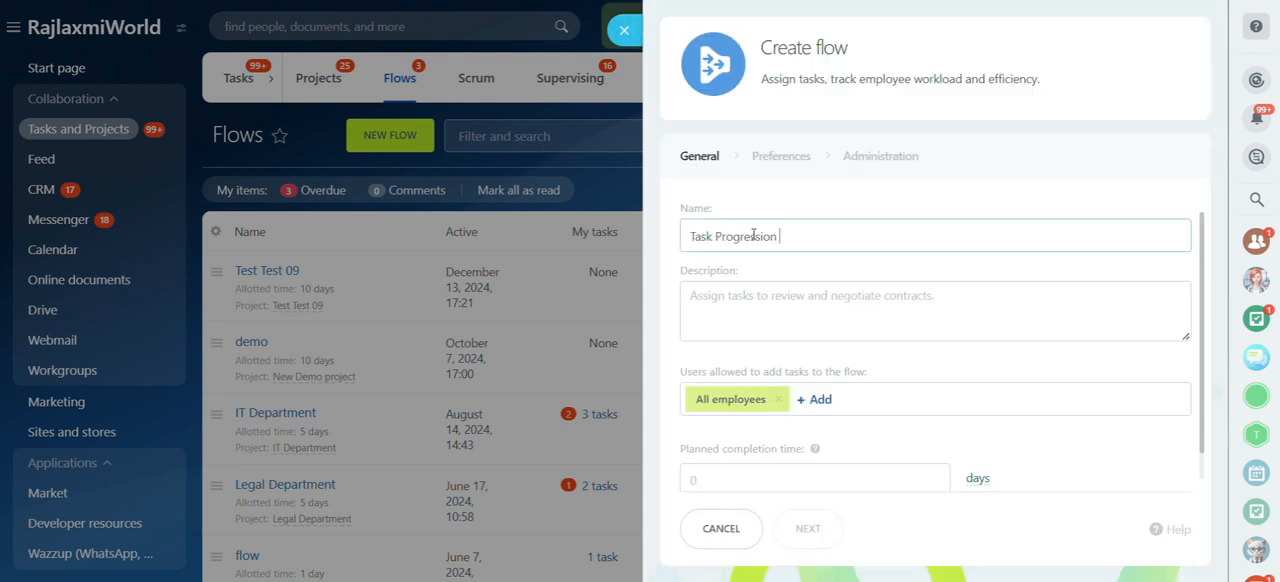
pyautogui.write(' flow')
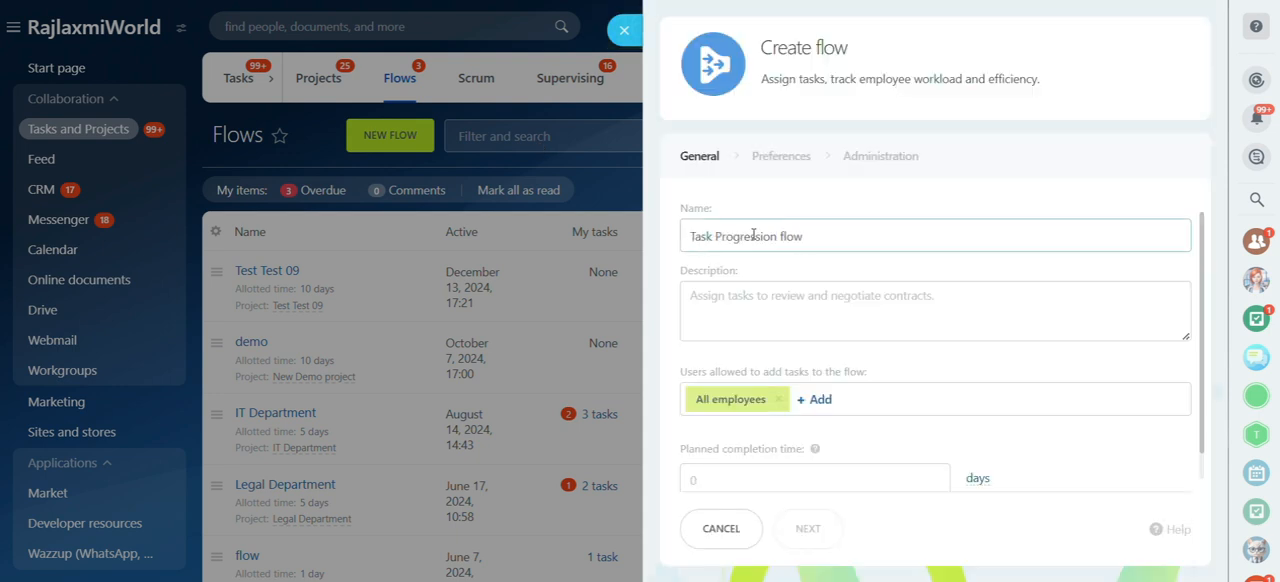
pyautogui.click(741, 297)
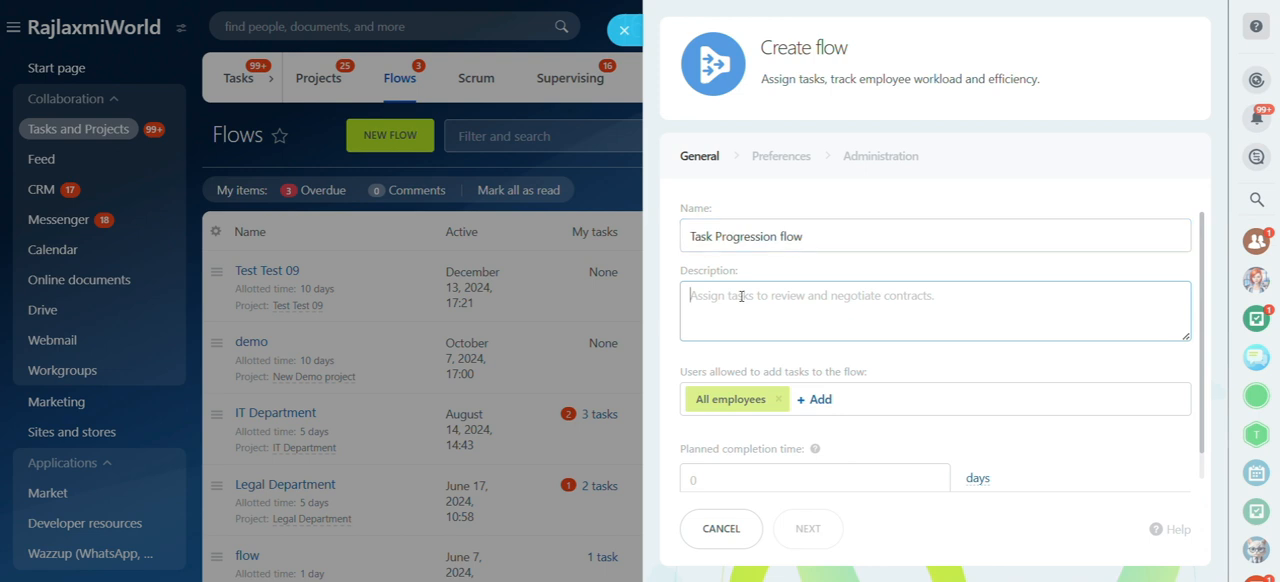
pyautogui.write('task')
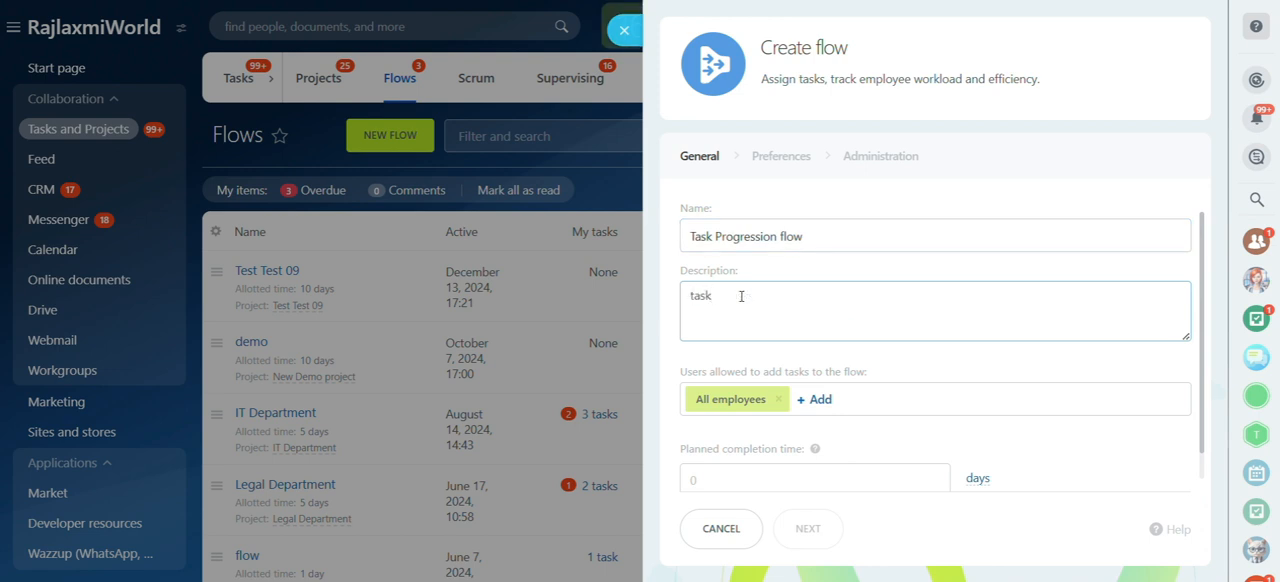
pyautogui.write(' assigning')
# Step: Replace All employees with three individual employees as the users allowed to add tasks to the flow
pyautogui.scroll(-1, 856, 370)
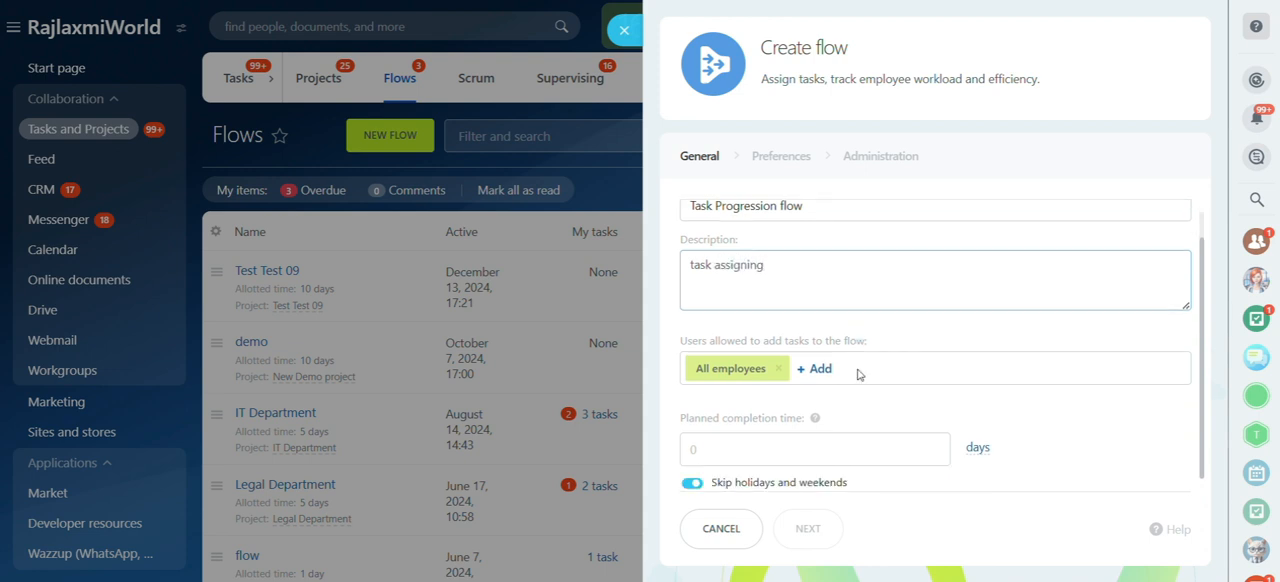
pyautogui.click(781, 372)
pyautogui.click(703, 369)
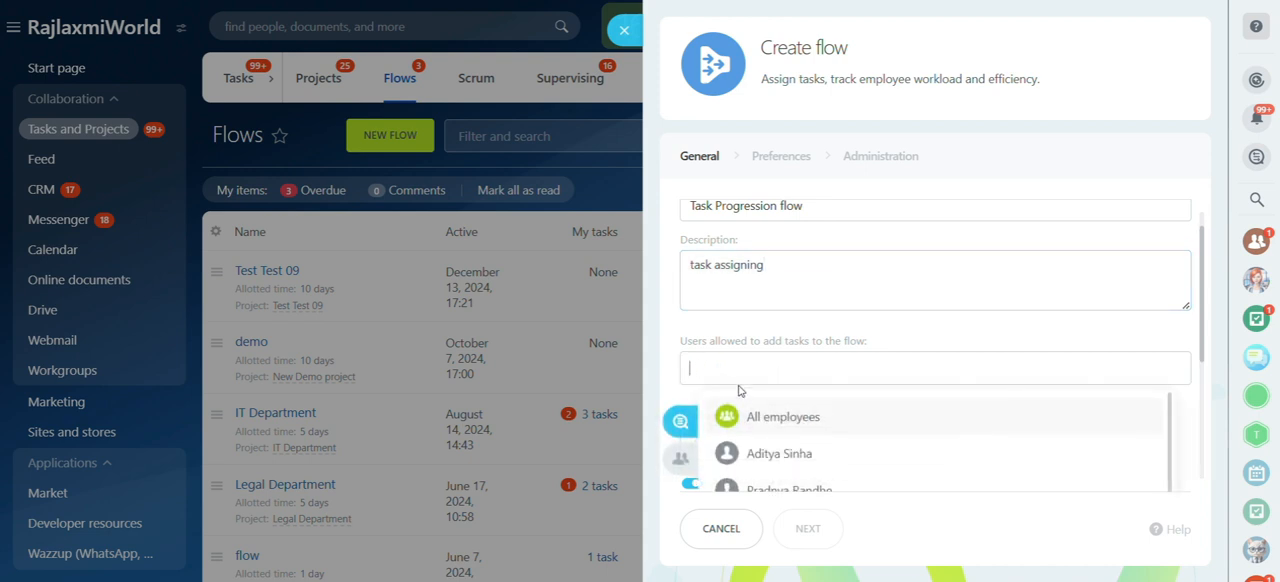
pyautogui.scroll(-1, 785, 445)
pyautogui.click(794, 442)
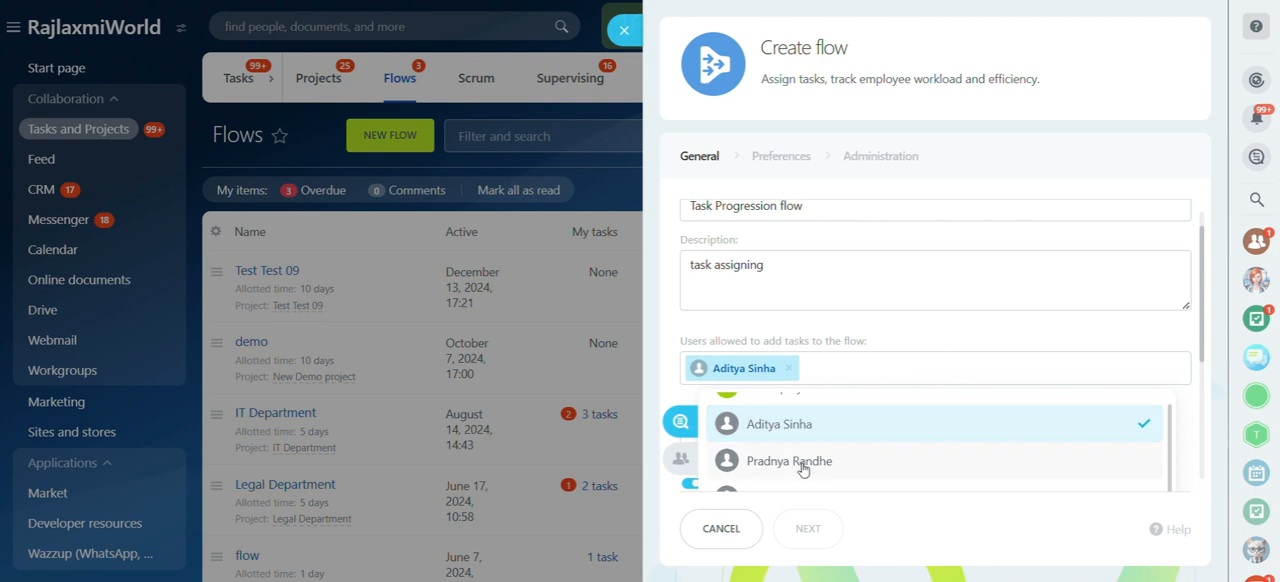
pyautogui.click(797, 461)
pyautogui.scroll(-2, 800, 465)
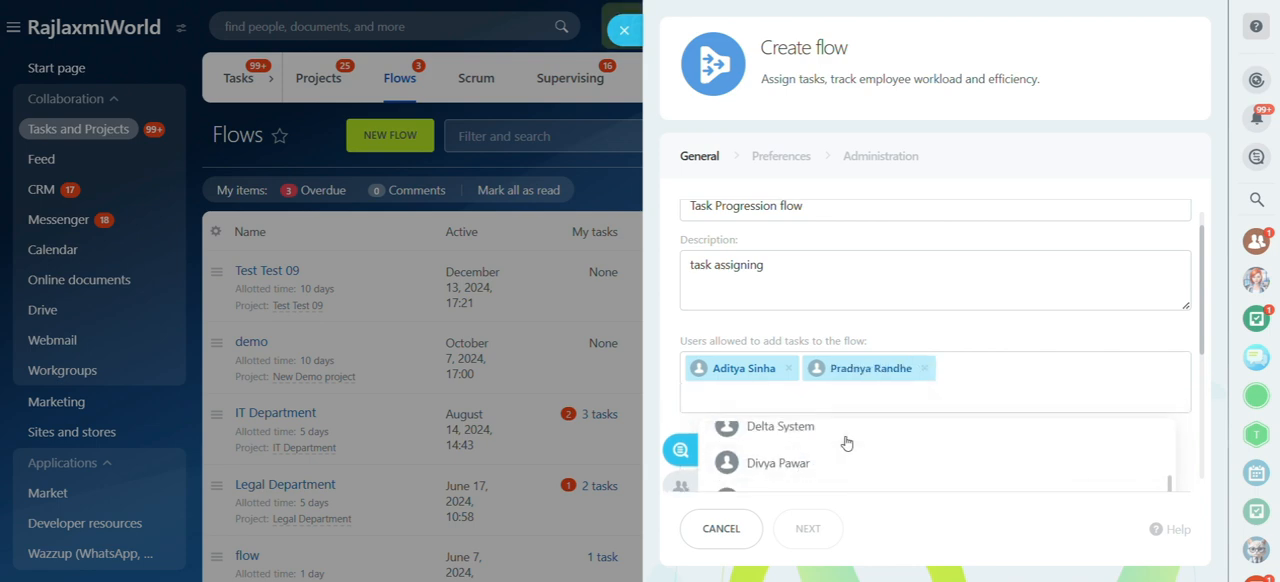
pyautogui.click(791, 468)
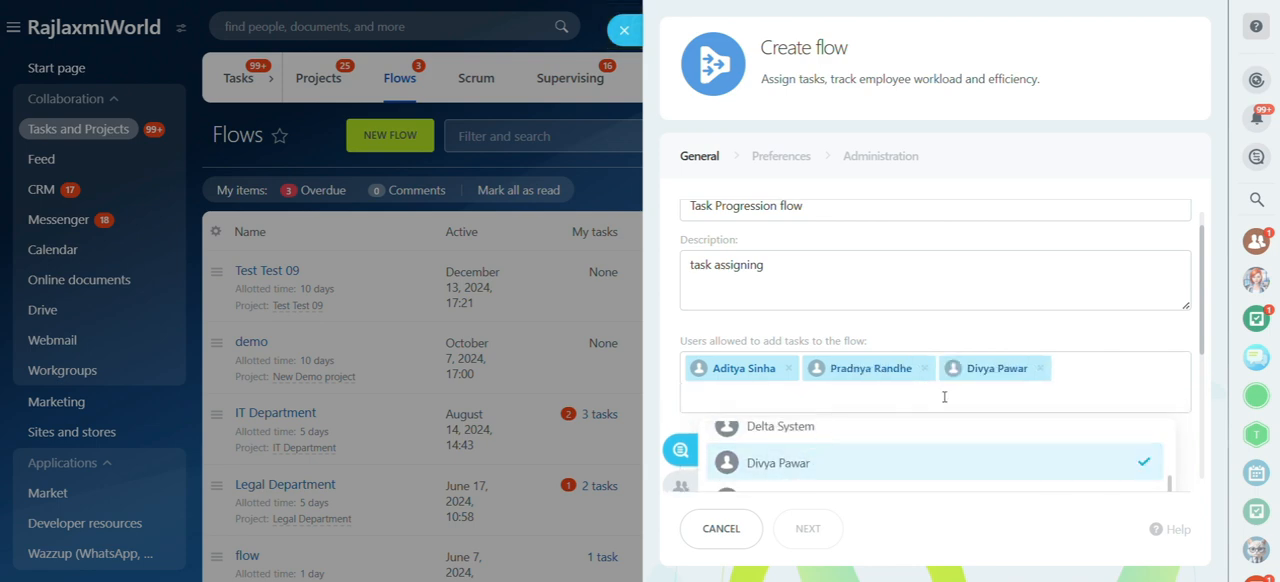
pyautogui.click(980, 332)
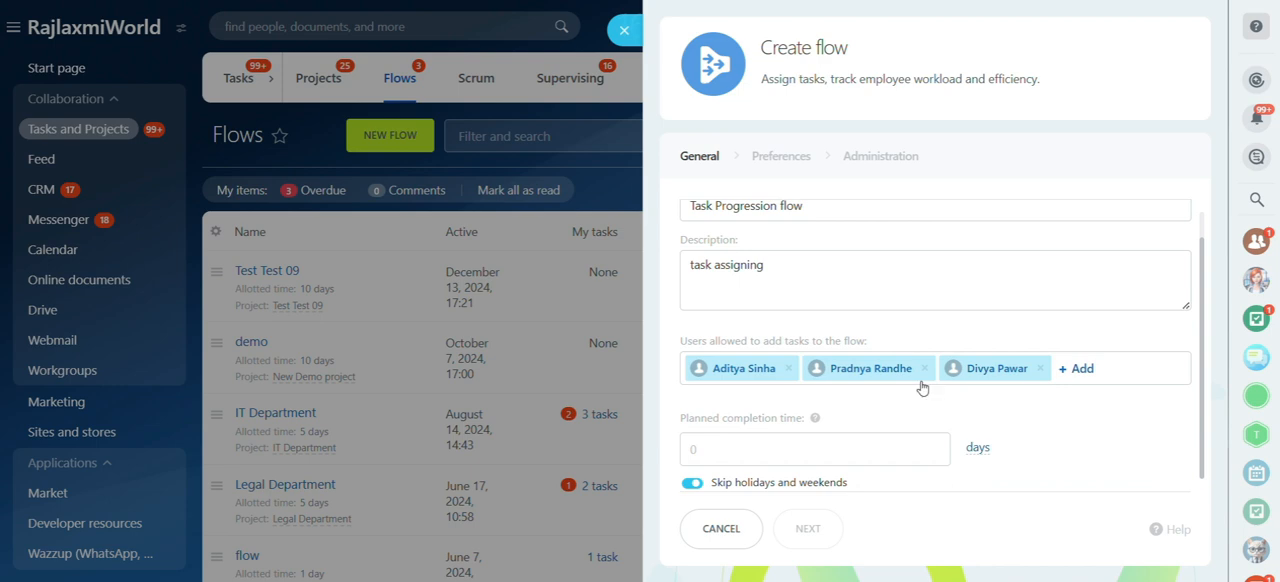
# Step: Set the planned completion time to 15 days and continue to the flow's preferences
pyautogui.click(916, 456)
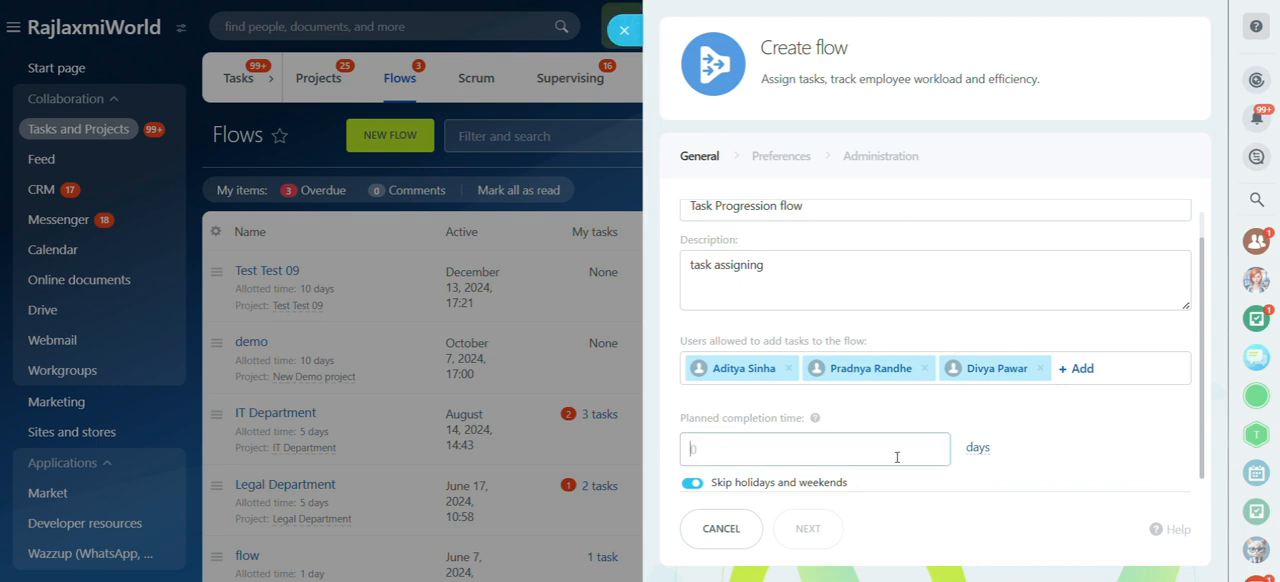
pyautogui.write('15')
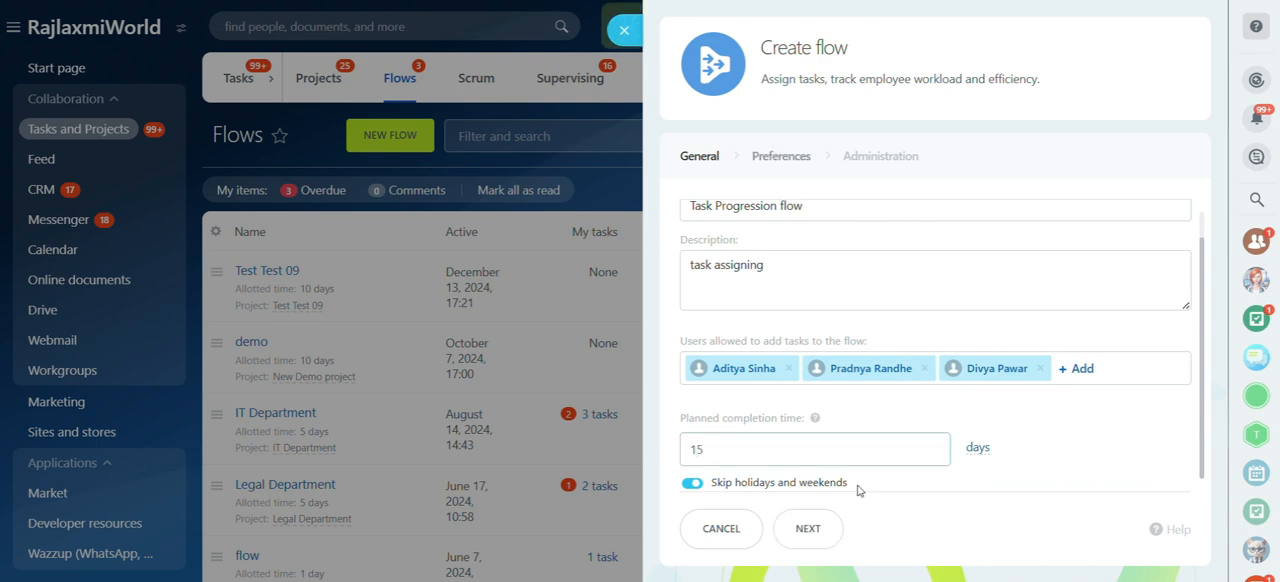
pyautogui.click(818, 526)
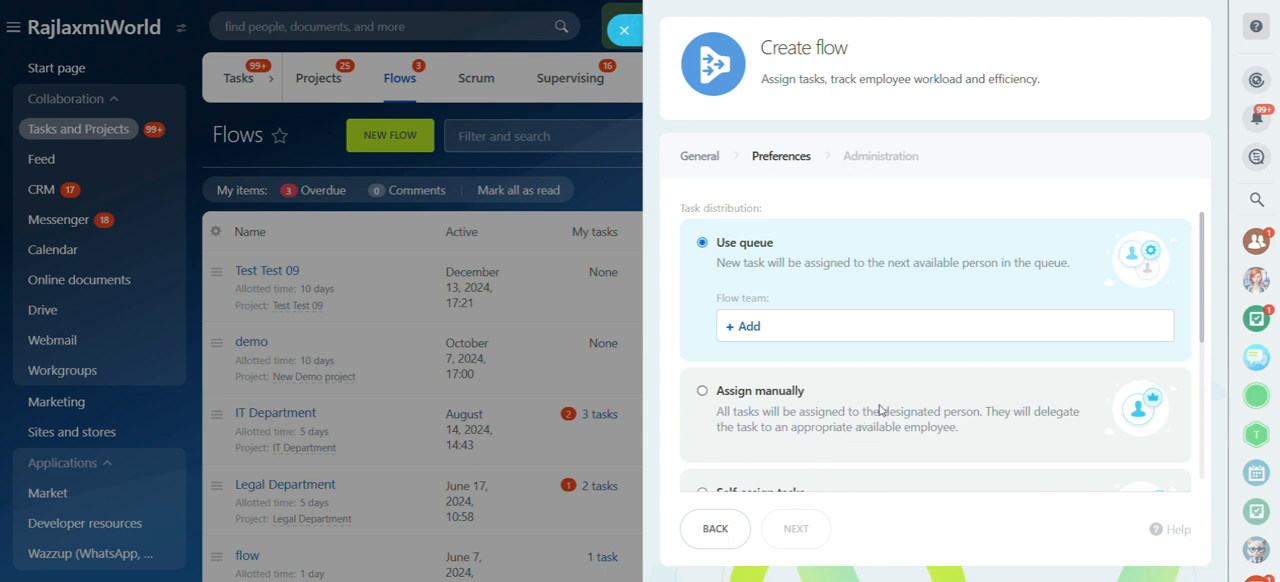
# Step: Add four employees to the flow team under the Use queue task distribution
pyautogui.scroll(-1, 880, 409)
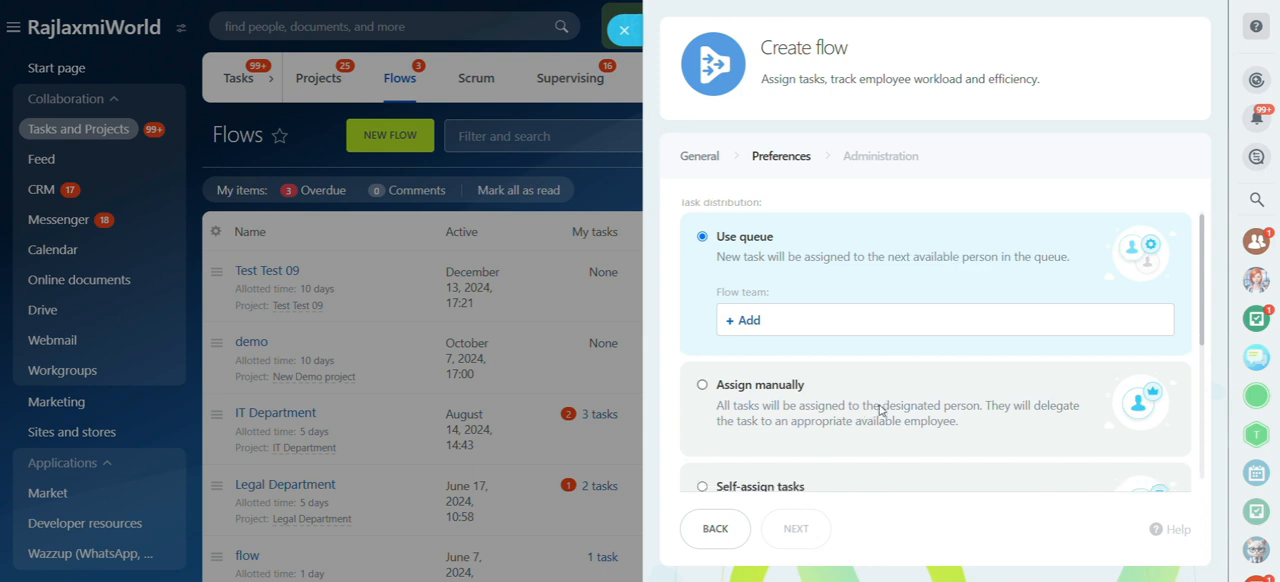
pyautogui.scroll(-4, 880, 409)
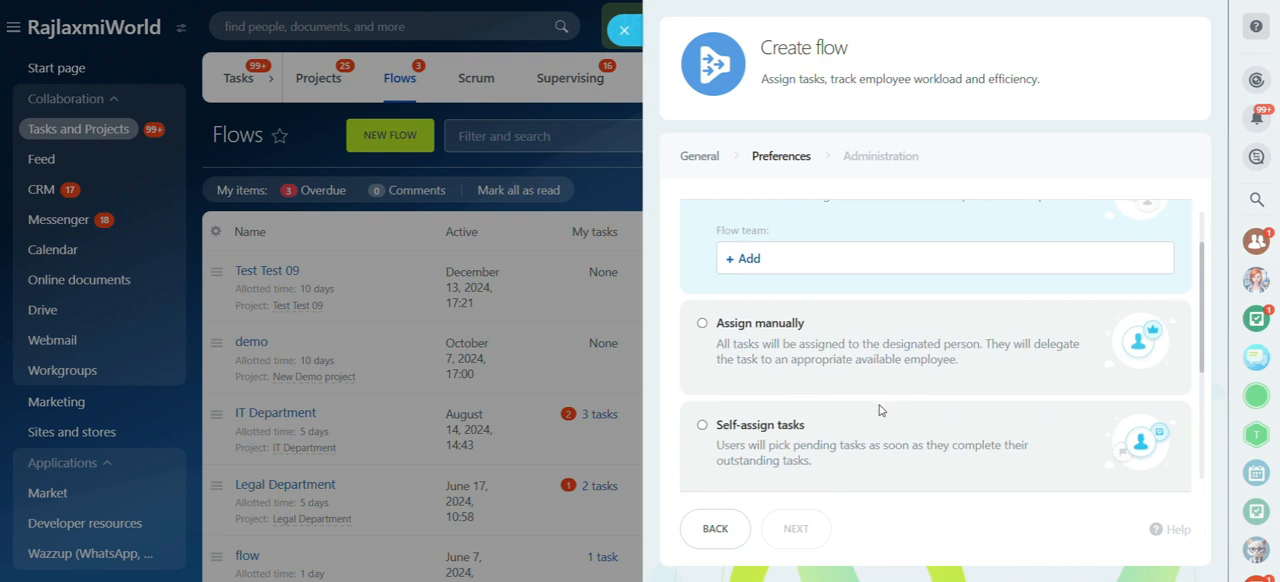
pyautogui.scroll(4, 875, 405)
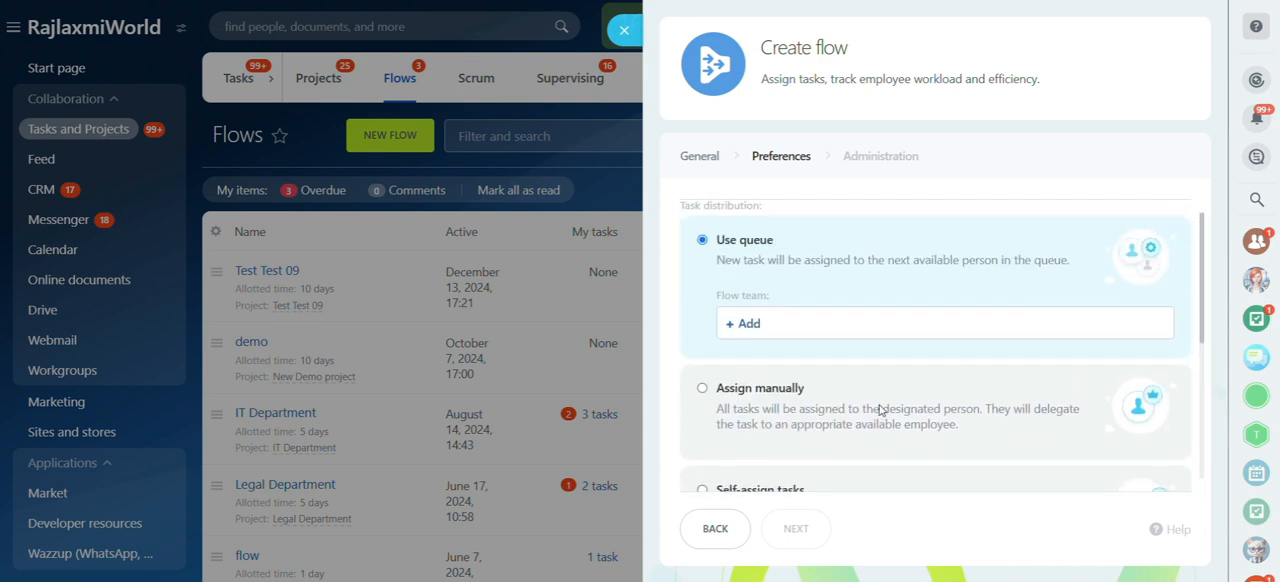
pyautogui.click(749, 327)
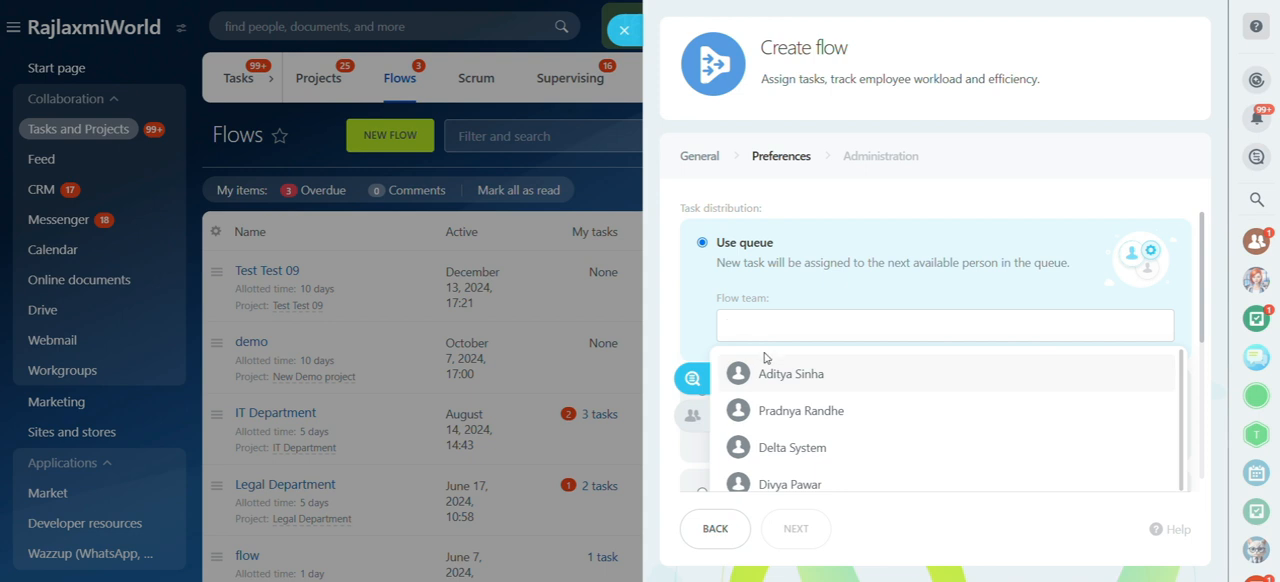
pyautogui.click(790, 375)
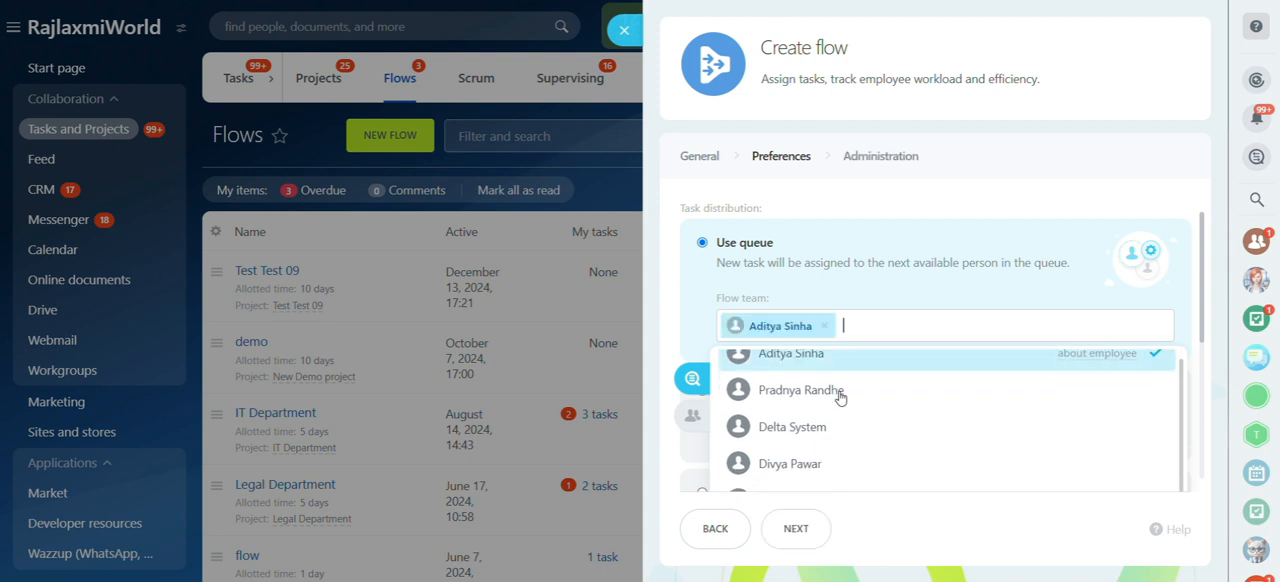
pyautogui.click(840, 395)
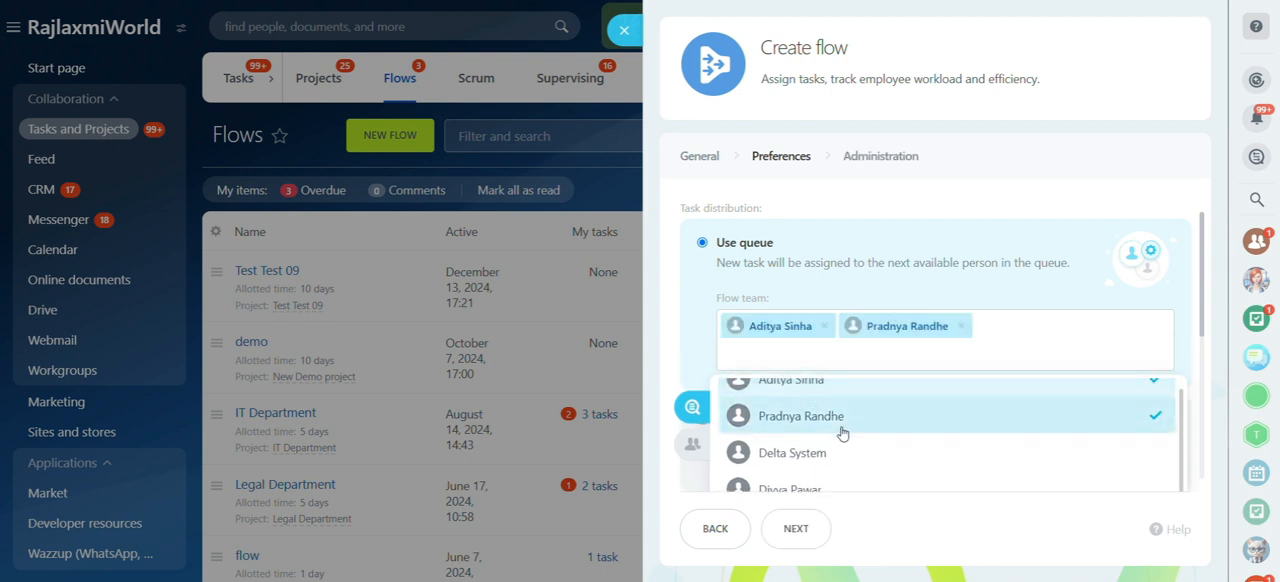
pyautogui.click(805, 441)
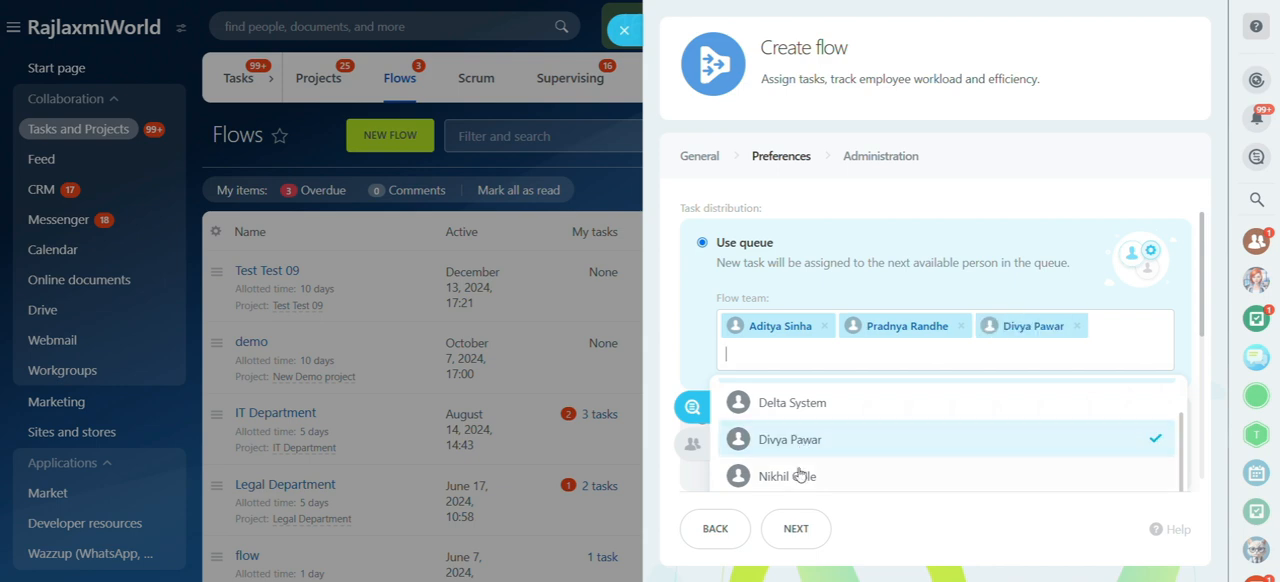
pyautogui.click(798, 482)
pyautogui.click(746, 392)
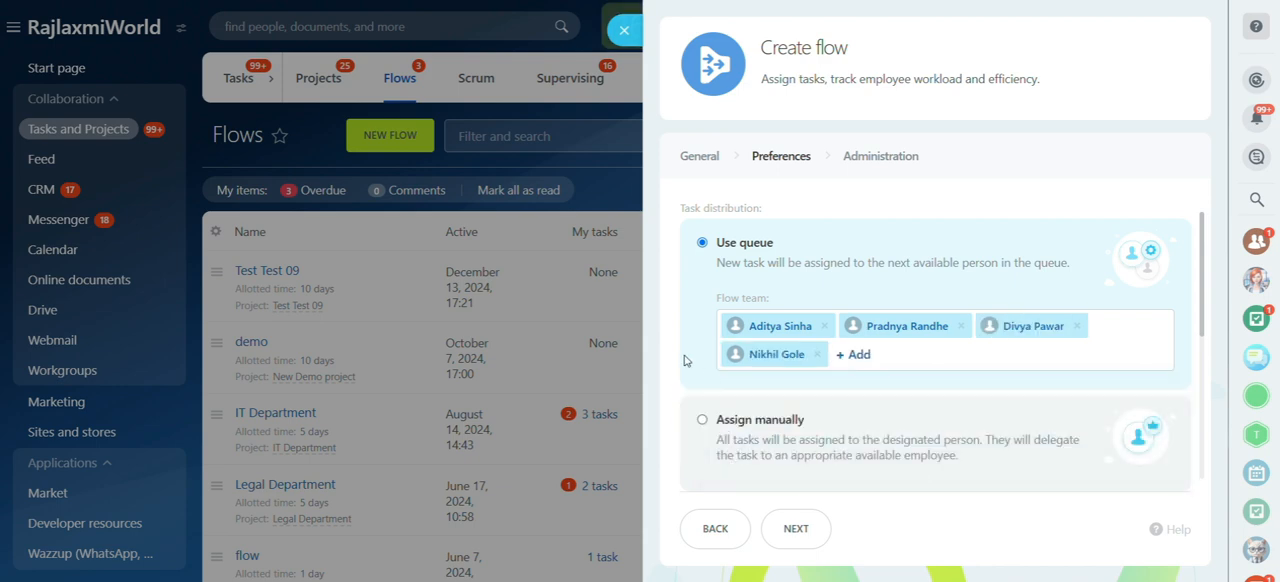
# Step: Try the Assign manually and Self-assign tasks distribution options, and return to Use queue
pyautogui.scroll(-1, 782, 419)
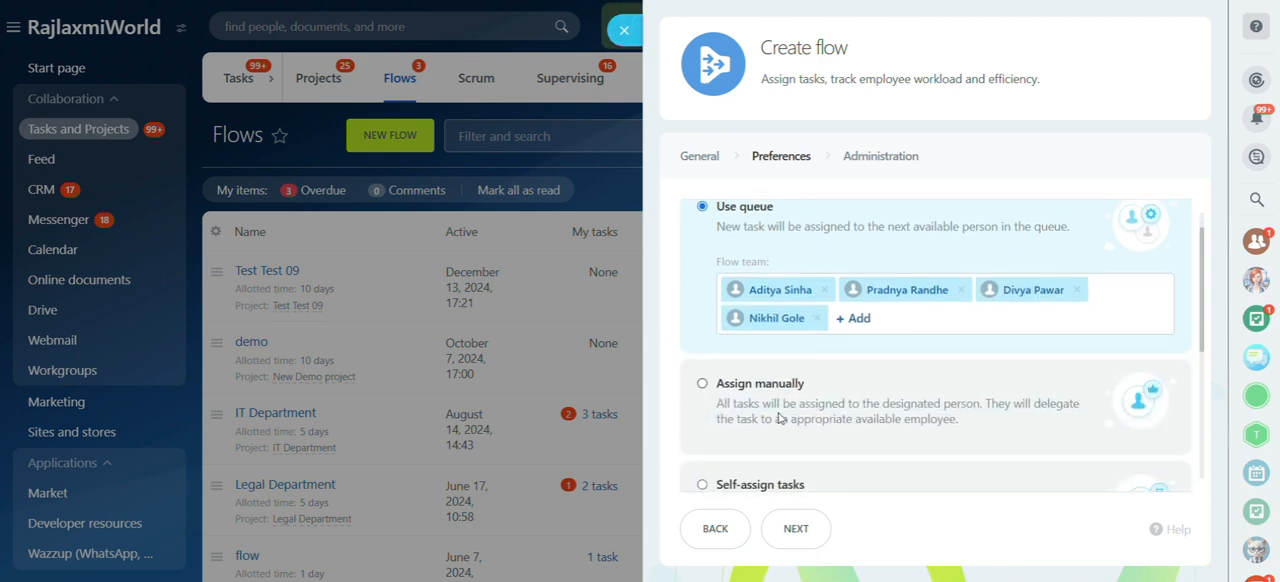
pyautogui.click(704, 367)
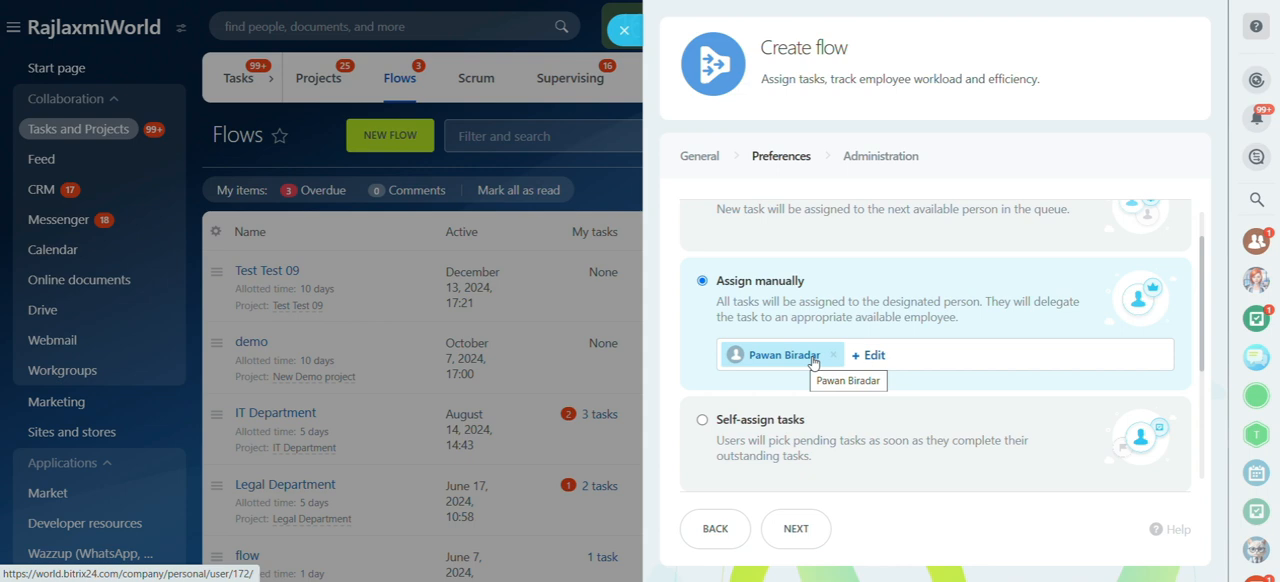
pyautogui.scroll(-2, 768, 285)
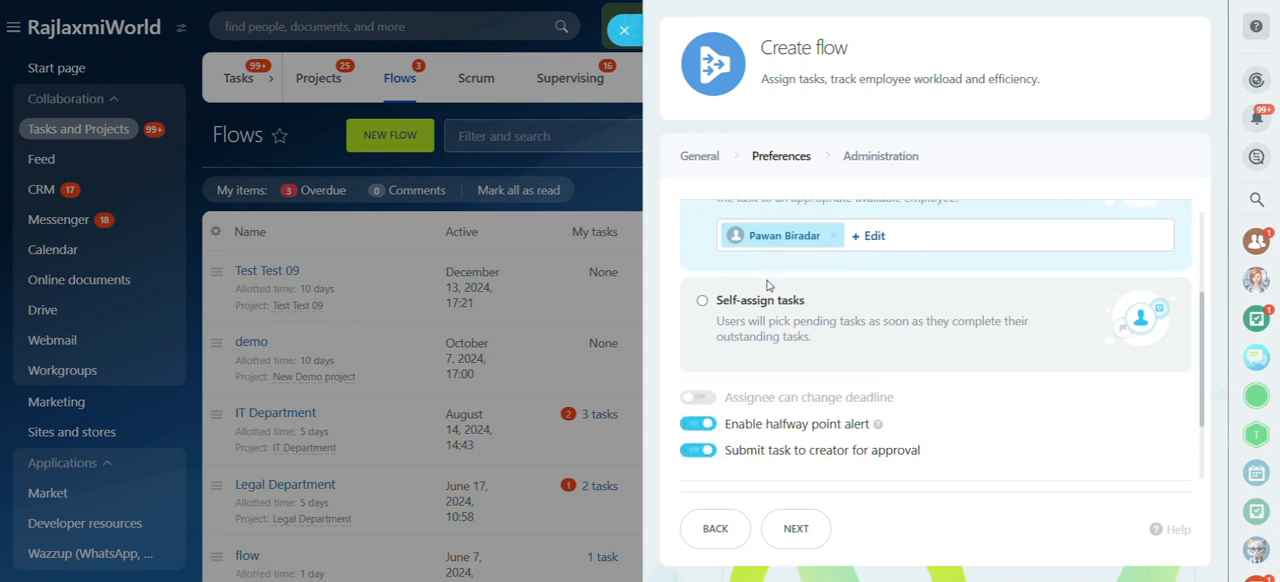
pyautogui.click(703, 301)
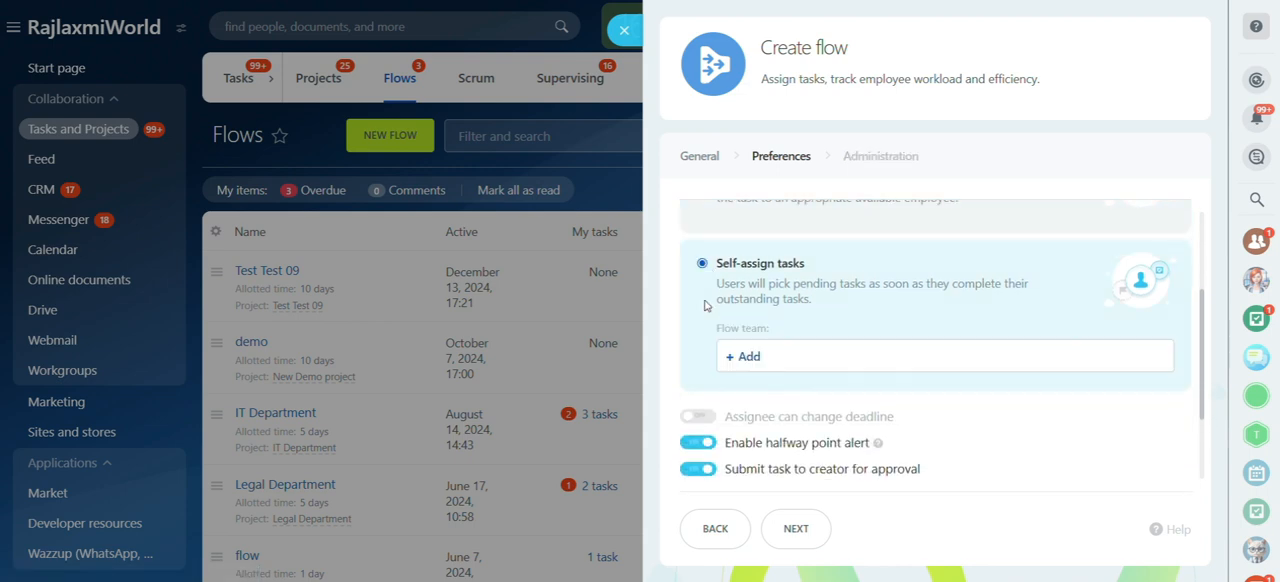
pyautogui.click(752, 357)
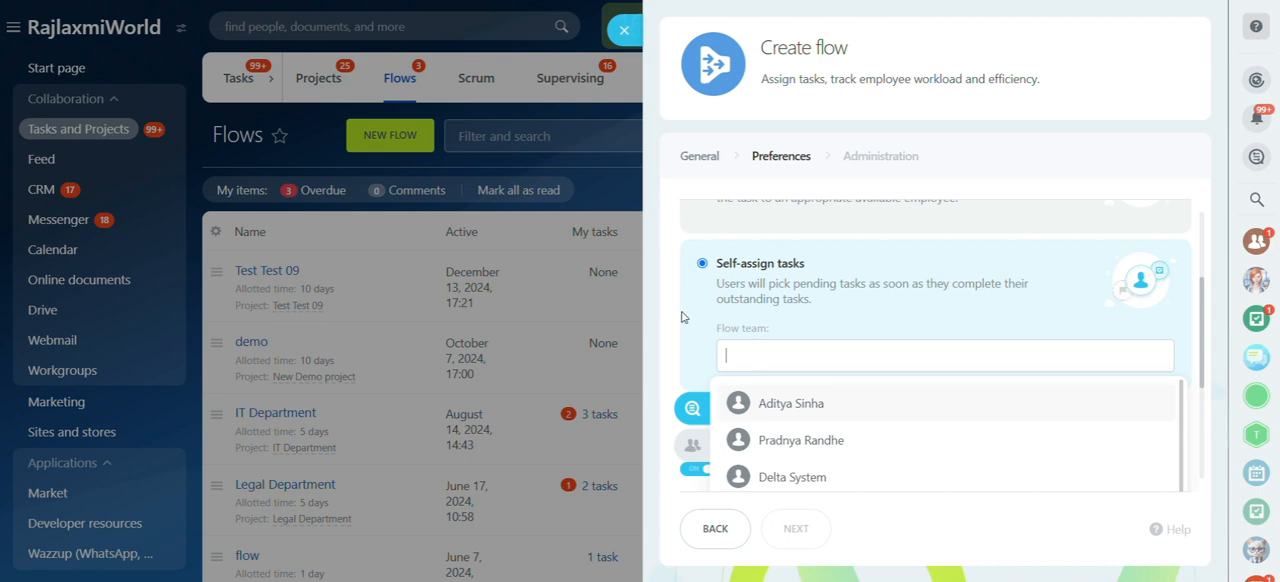
pyautogui.scroll(3, 682, 312)
pyautogui.moveTo(682, 312); pyautogui.dragTo(698, 246)
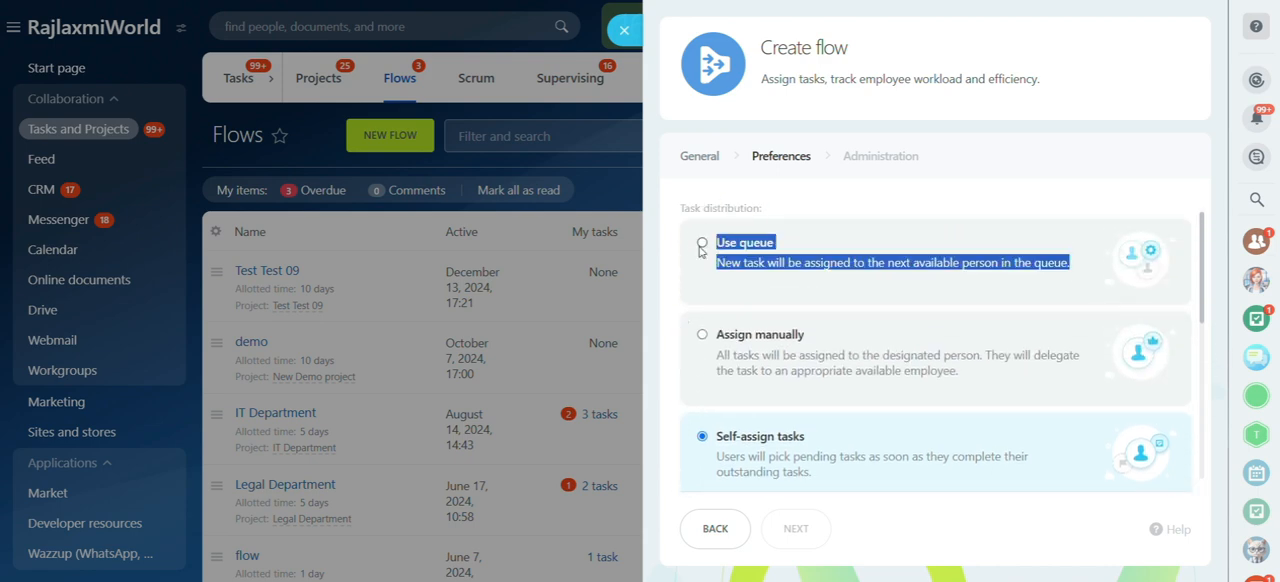
pyautogui.click(702, 245)
pyautogui.click(865, 290)
# Step: Keep the remaining preferences and administration settings as they are and try to create the flow
pyautogui.scroll(-1, 865, 291)
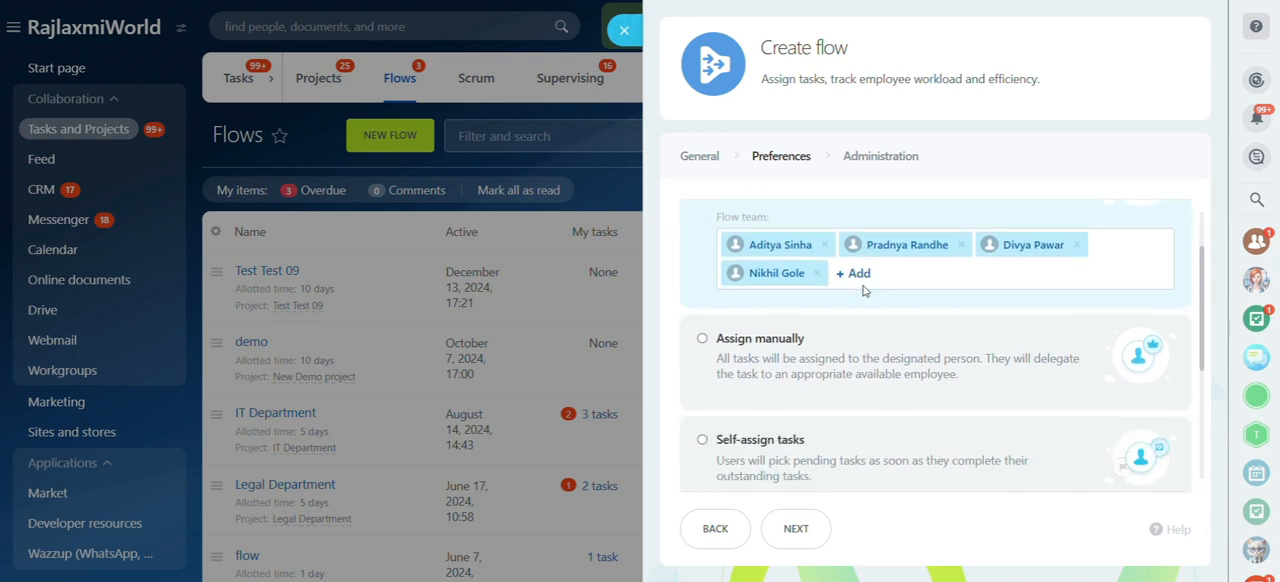
pyautogui.scroll(-3, 850, 400)
pyautogui.click(808, 528)
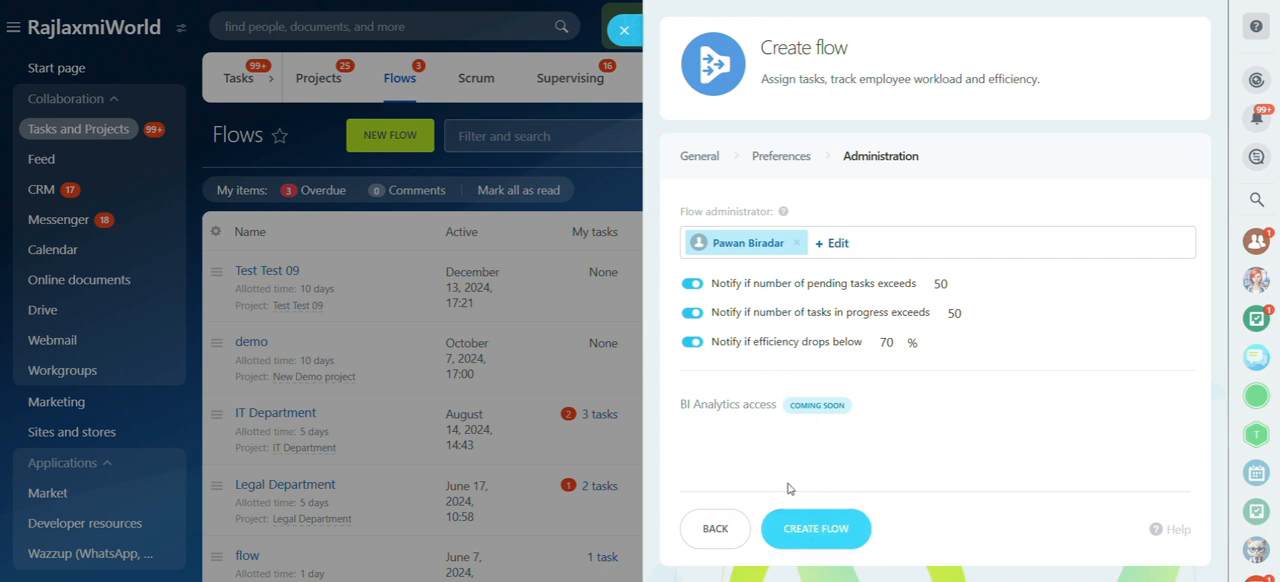
pyautogui.click(821, 524)
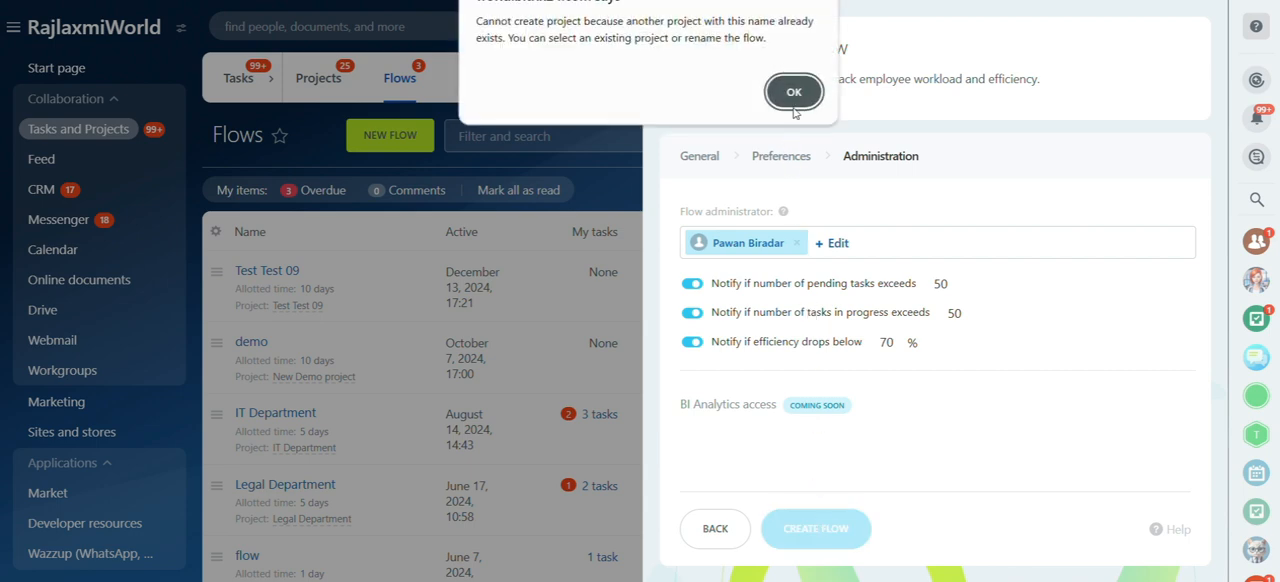
pyautogui.click(792, 95)
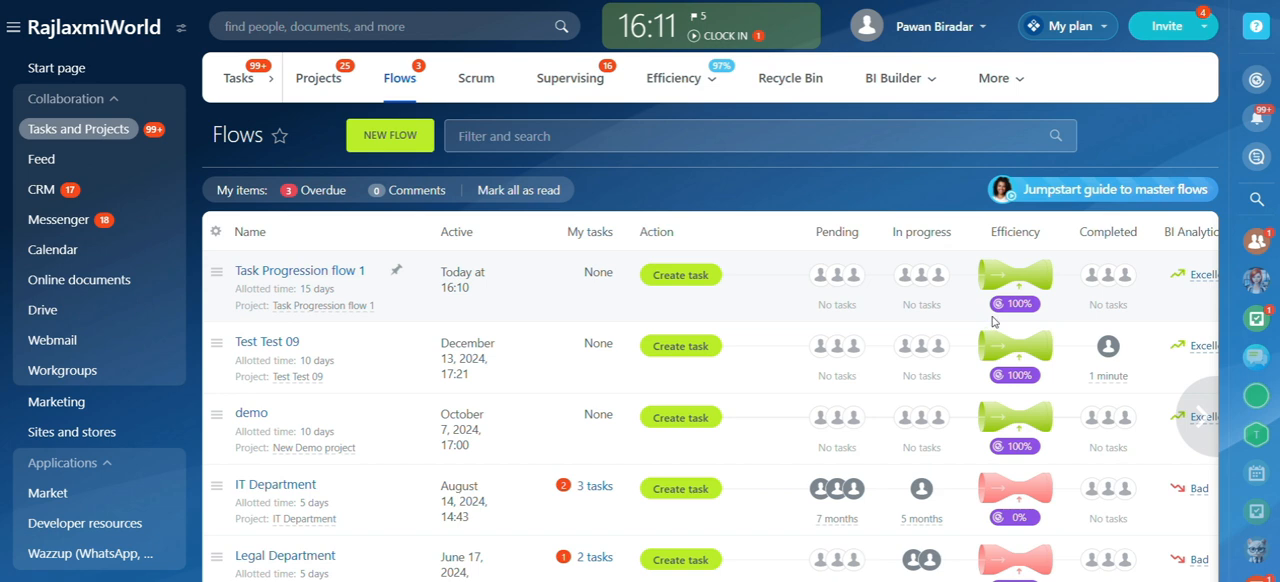
# Step: View the sample CoPilot recommendations from the efficiency indicator of Task Progression flow 1
pyautogui.moveTo(1021, 311)
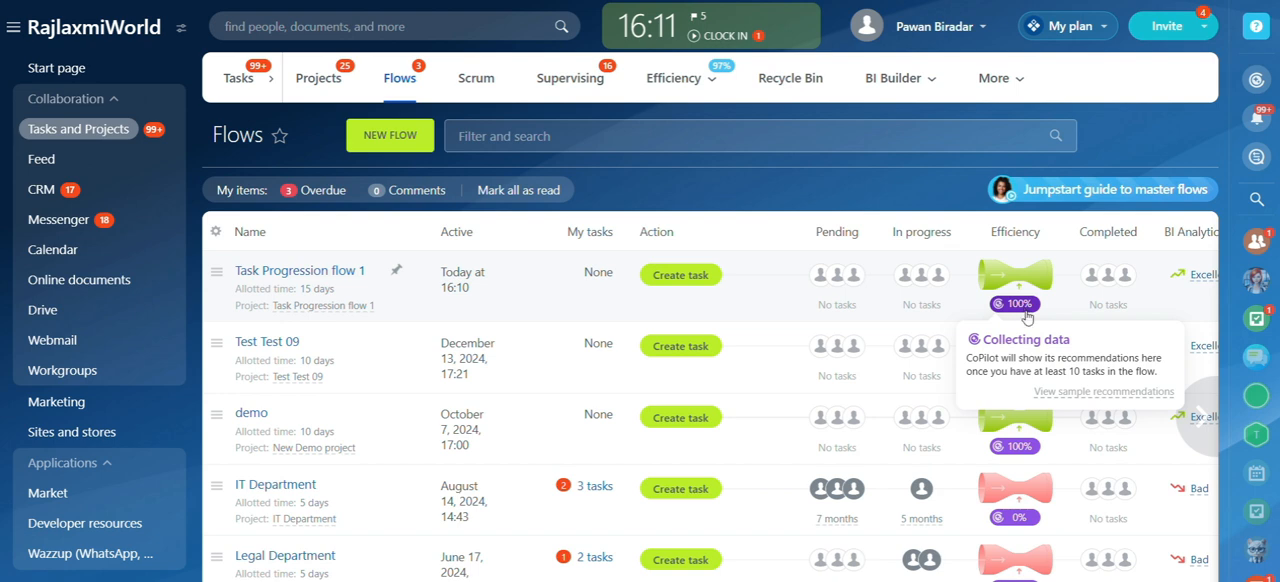
pyautogui.click(1076, 396)
pyautogui.scroll(-1, 1030, 380)
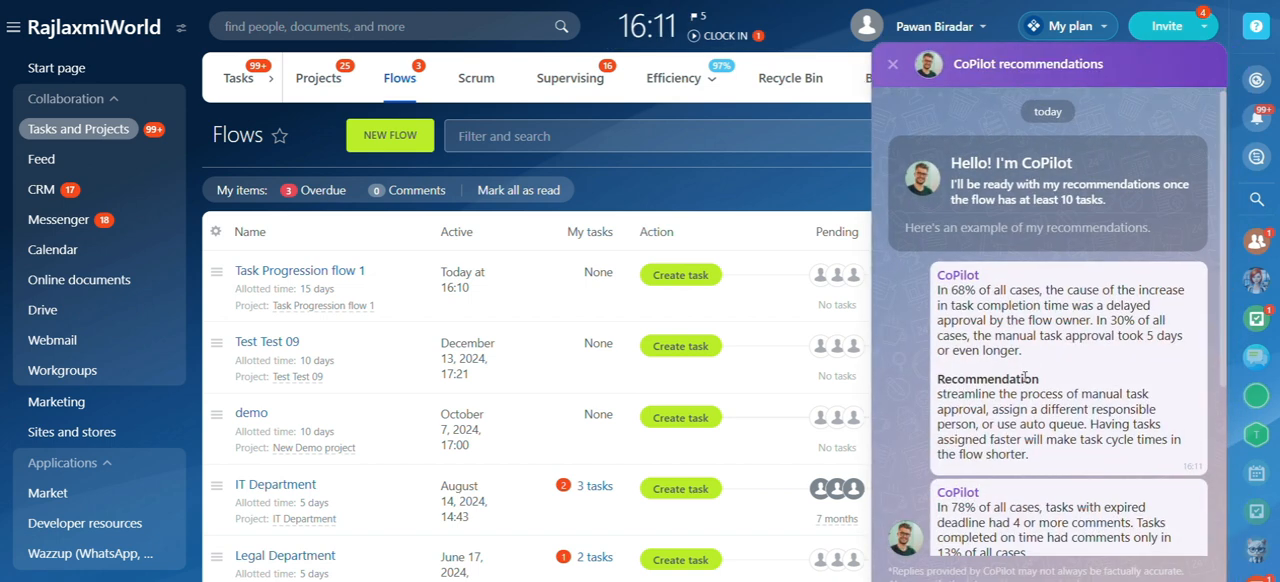
pyautogui.scroll(1, 1025, 378)
pyautogui.scroll(-1, 1025, 378)
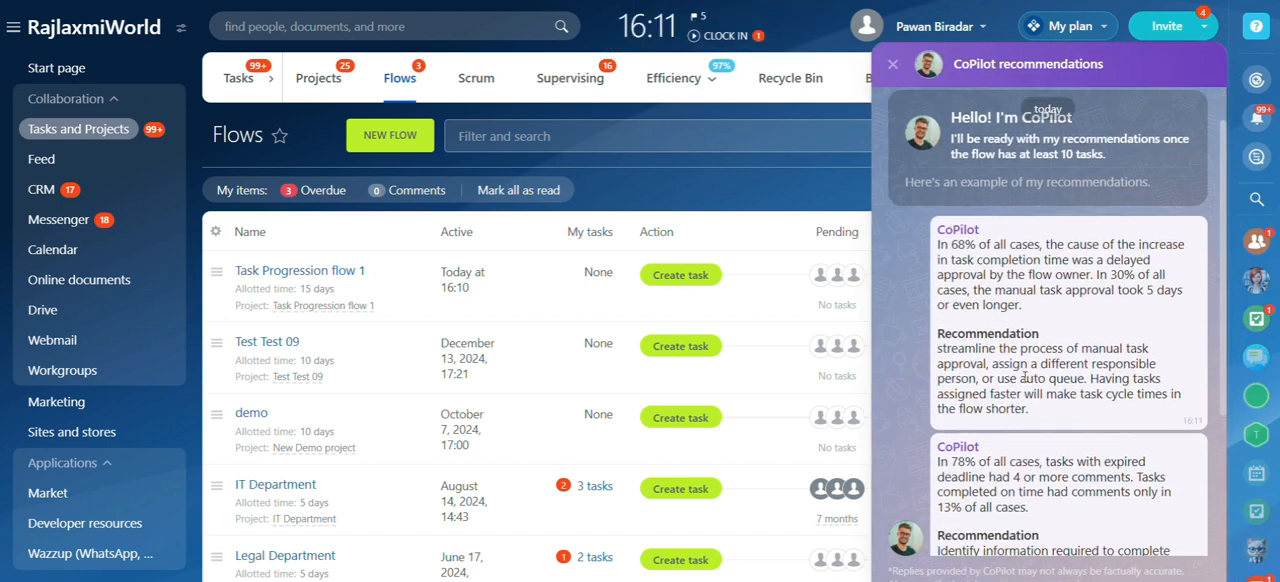
# Step: Read through the rest of CoPilot's sample recommendations and close them
pyautogui.scroll(-1, 1010, 365)
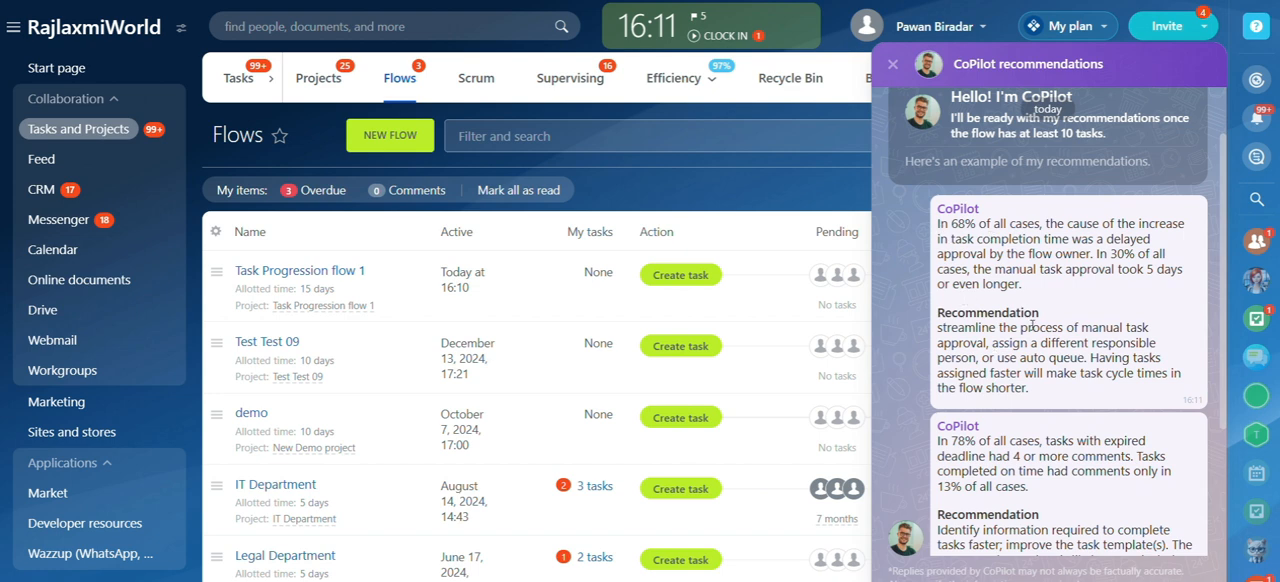
pyautogui.scroll(-4, 1033, 325)
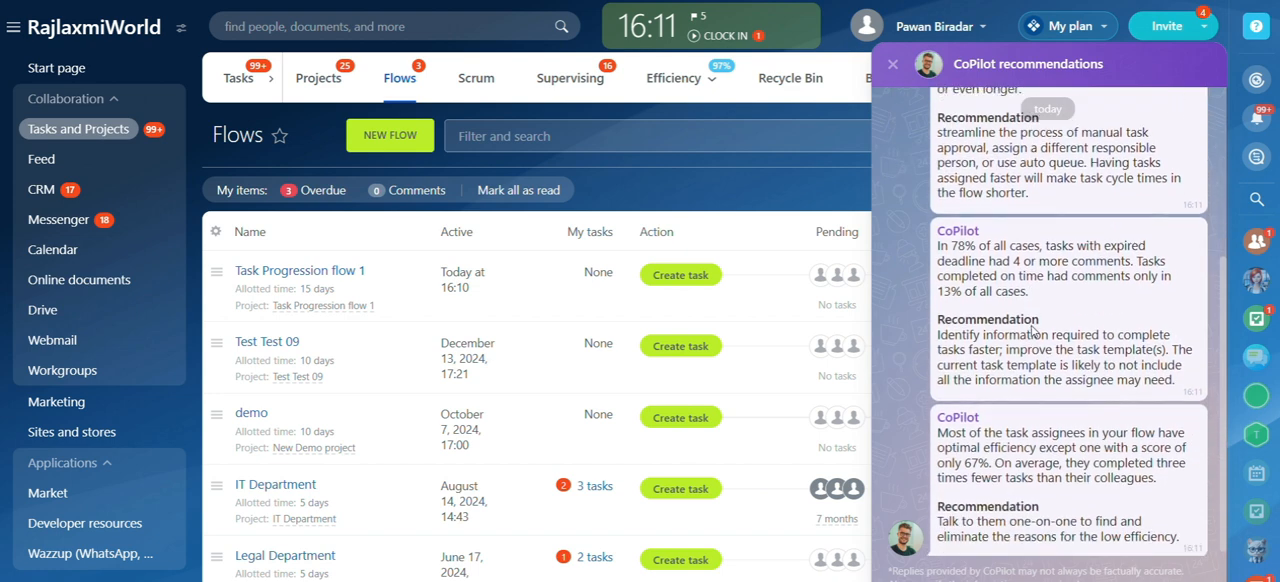
pyautogui.scroll(-2, 1035, 330)
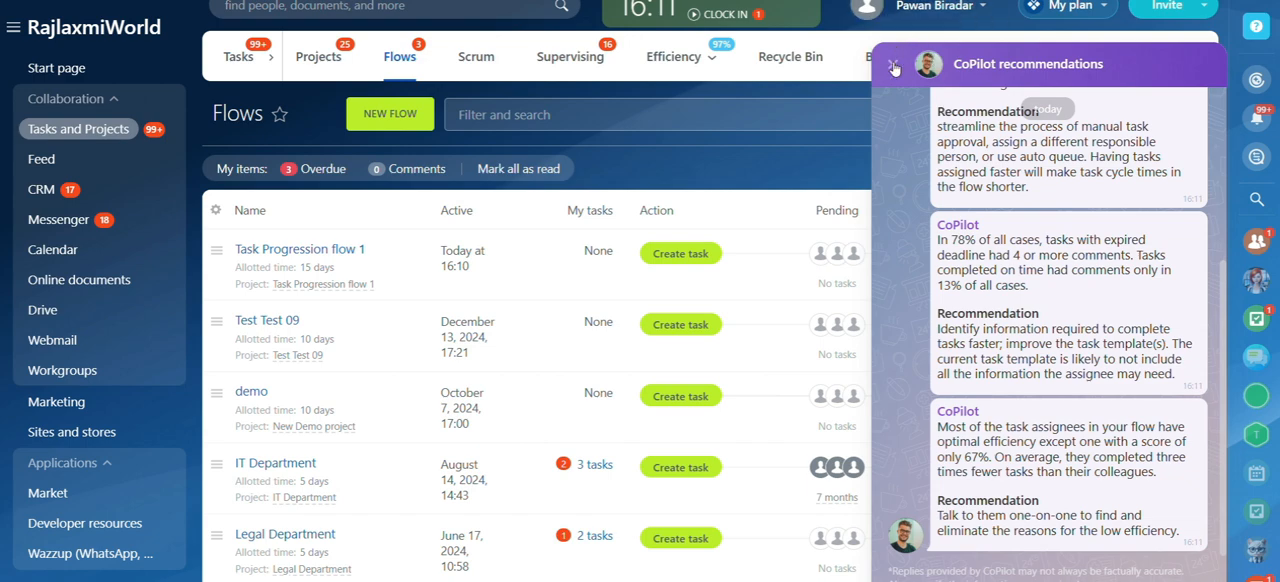
pyautogui.click(893, 69)
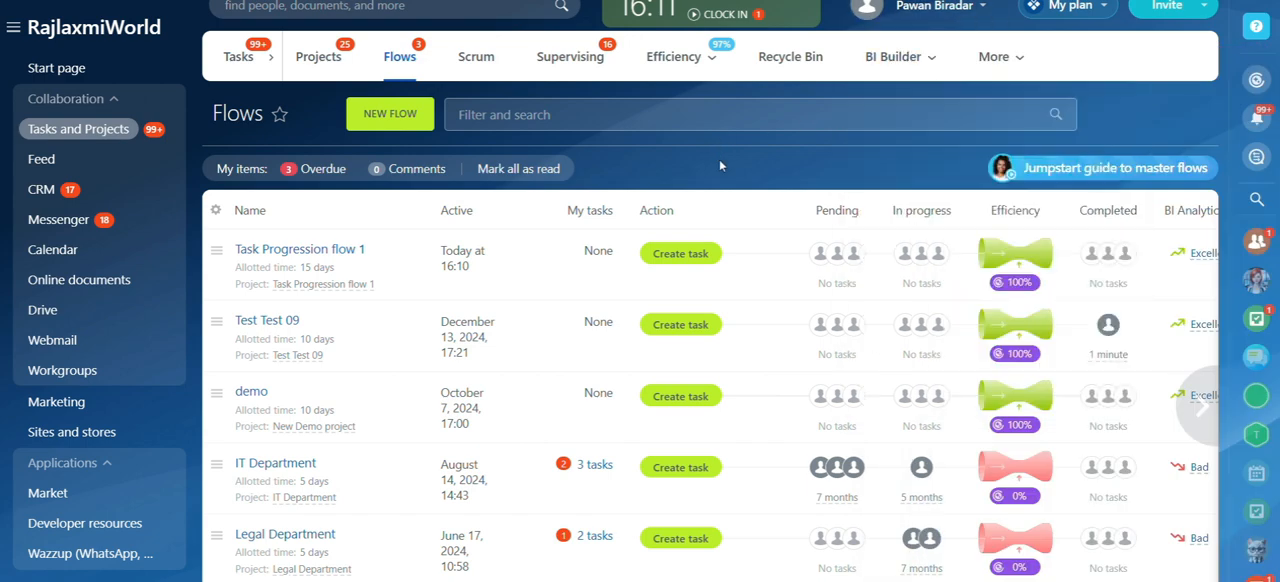
# Step: Start a new task in Task Progression flow 1 and name it "flow task for manager"
pyautogui.scroll(2, 695, 240)
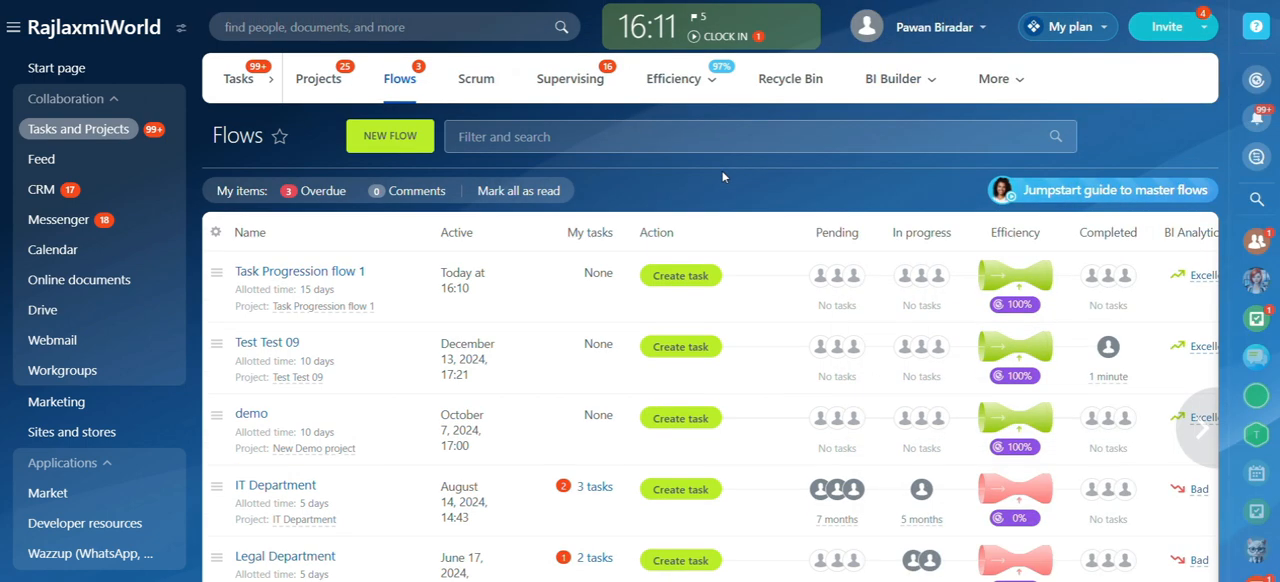
pyautogui.click(677, 283)
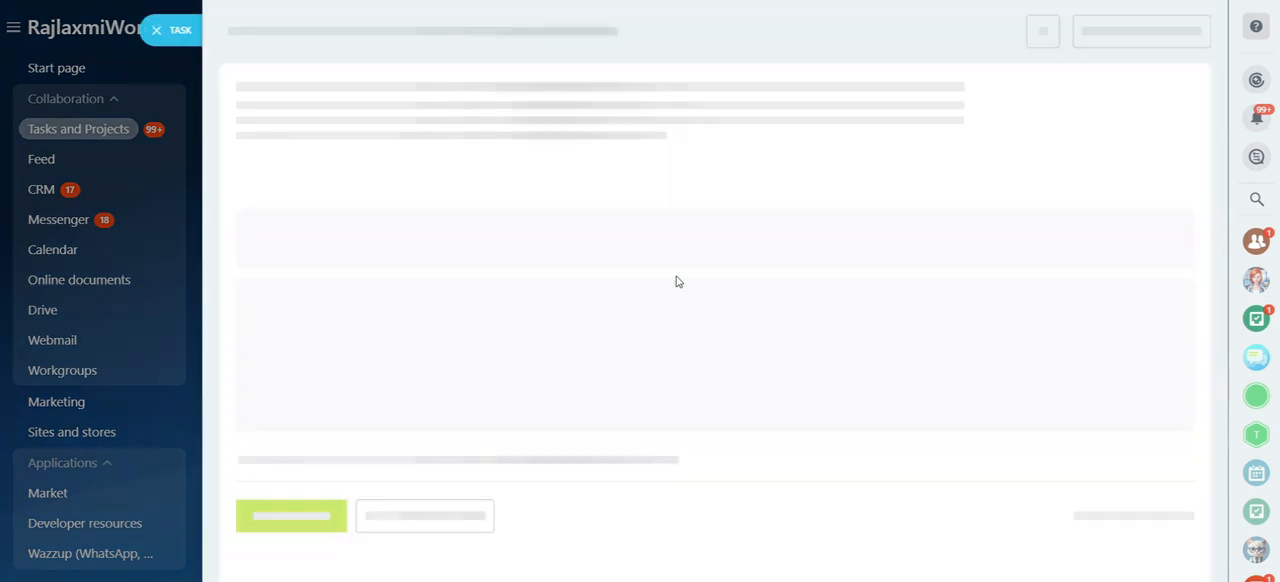
pyautogui.click(308, 91)
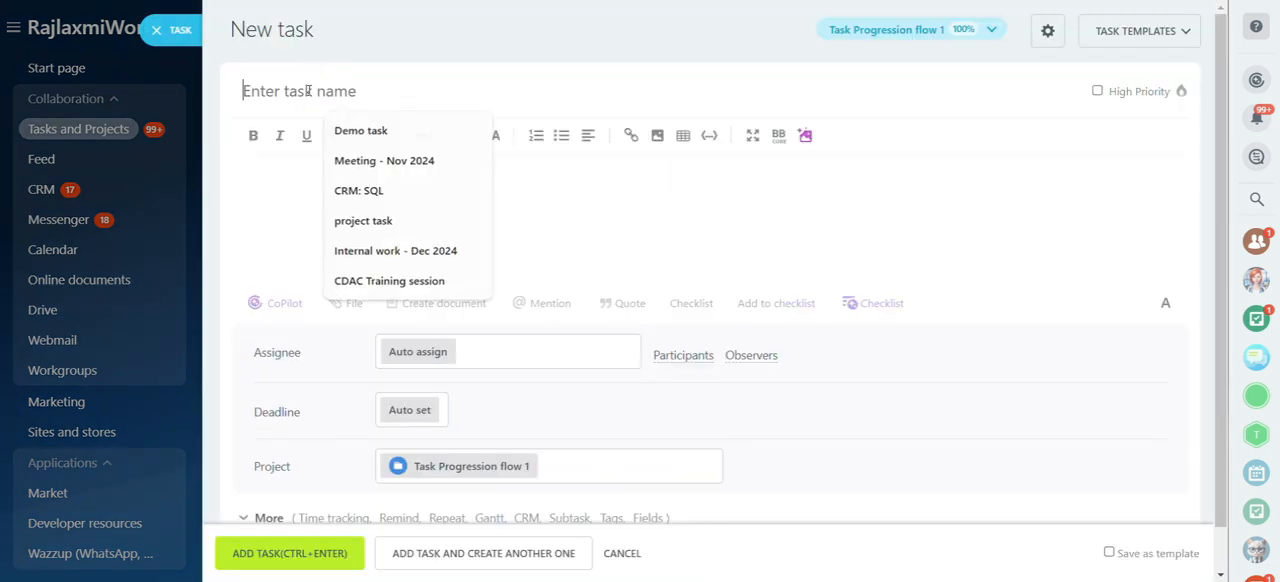
pyautogui.write('flow t')
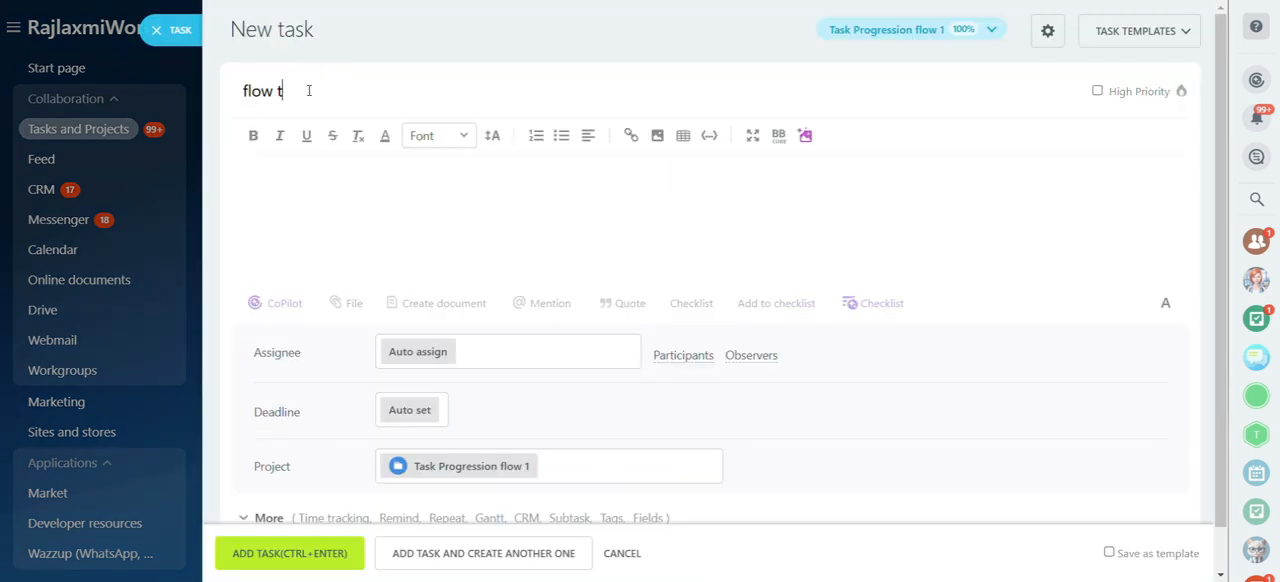
pyautogui.write('ask mana')
pyautogui.press('BackSpace')
pyautogui.write('for manager')
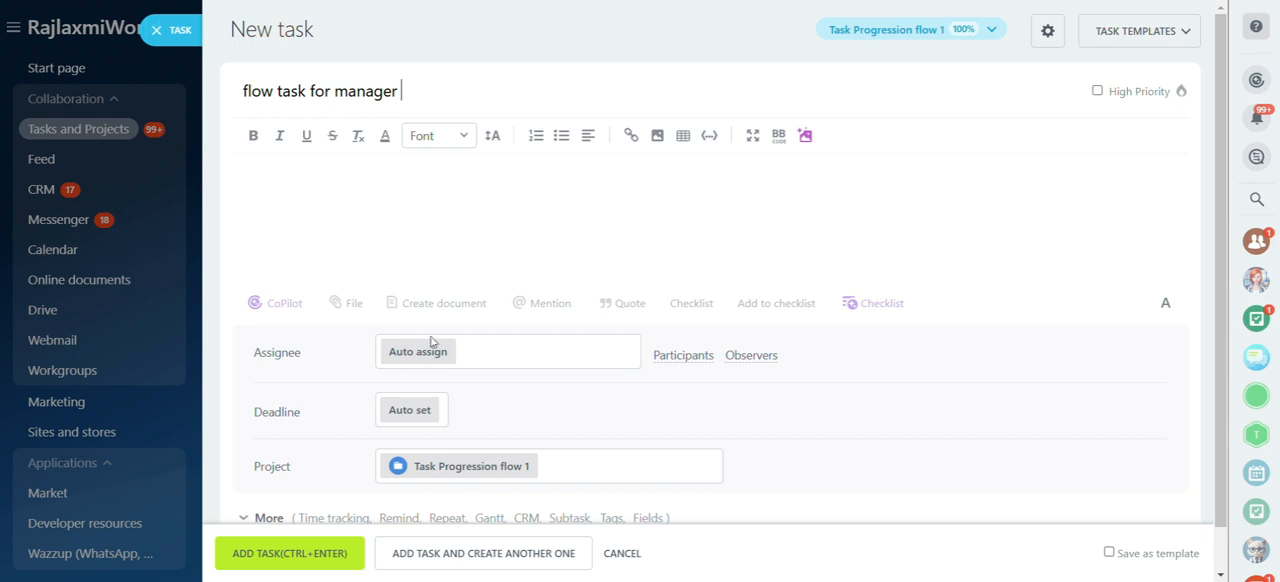
# Step: Add the task, keeping the Auto assign assignee, Auto set deadline and Task Progression flow 1 project, and submit it again if needed
pyautogui.scroll(-1, 610, 393)
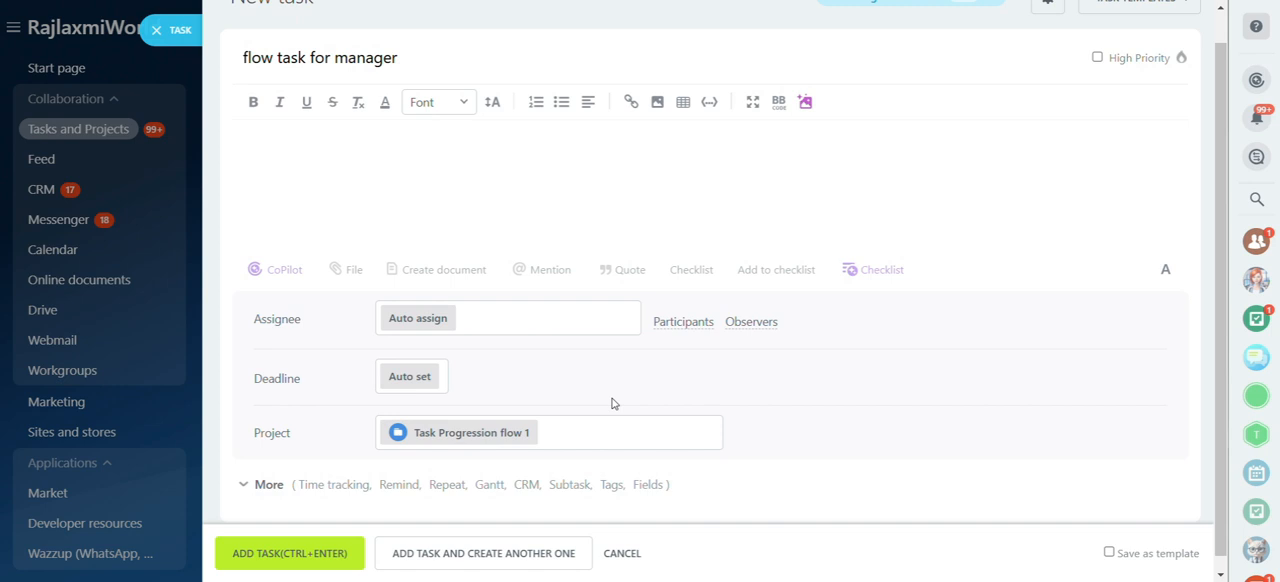
pyautogui.click(258, 566)
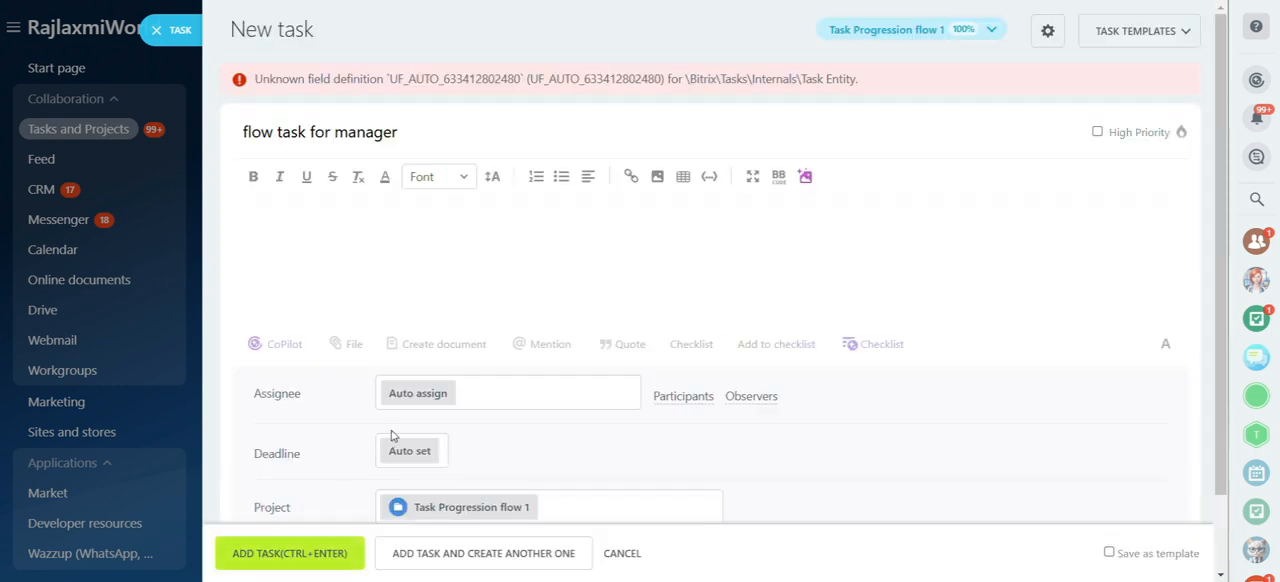
pyautogui.click(402, 132)
pyautogui.hotkey('ctrl', 'Return')
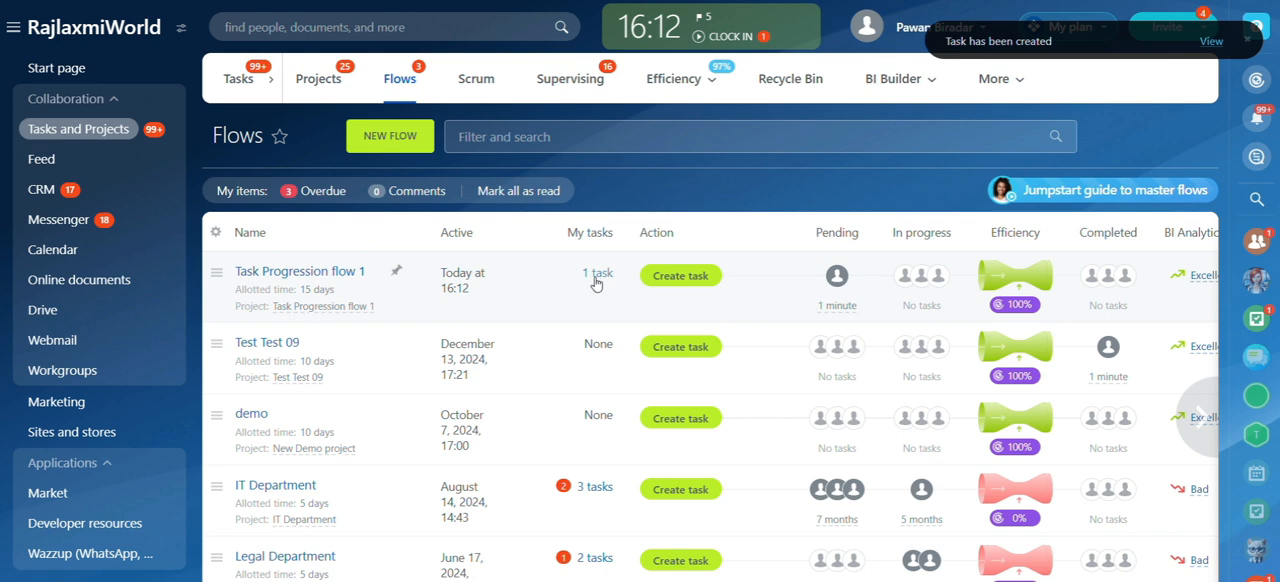
# Step: Open the list of own tasks in Task Progression flow 1
pyautogui.click(595, 284)
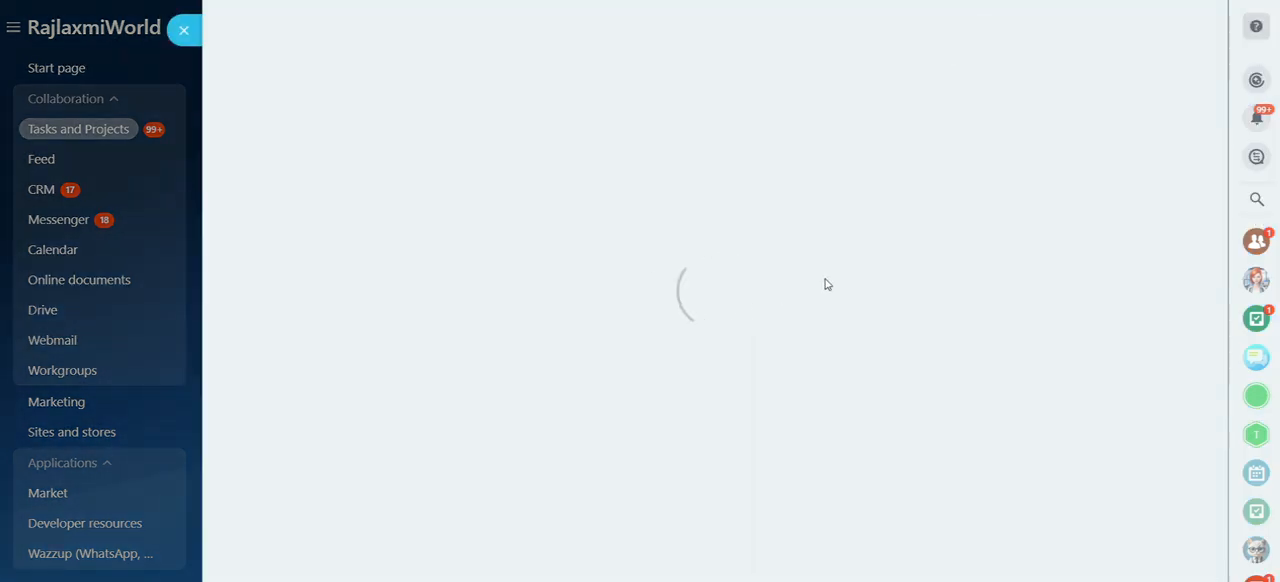